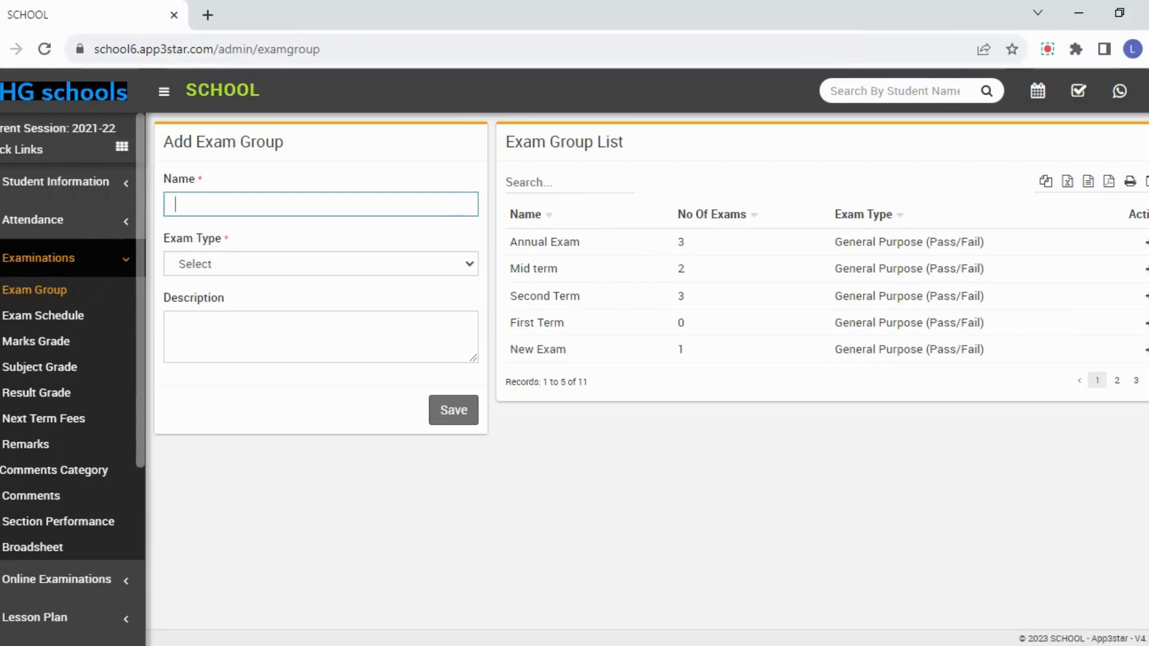
drag(594, 387, 578, 383)
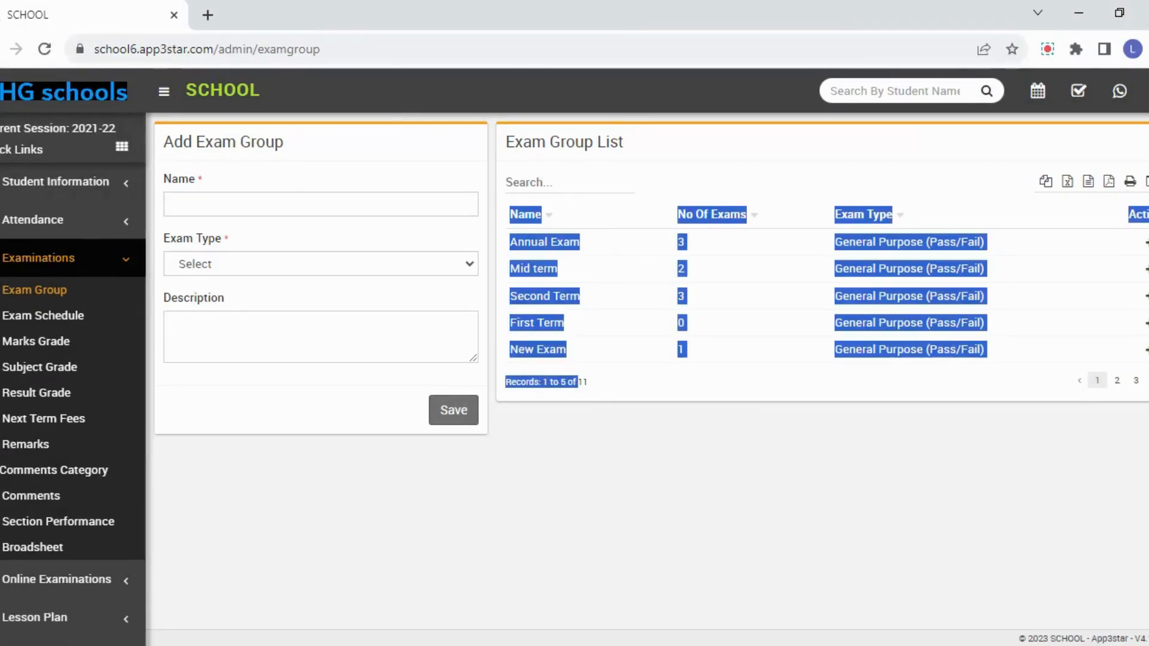
click(577, 382)
click(599, 382)
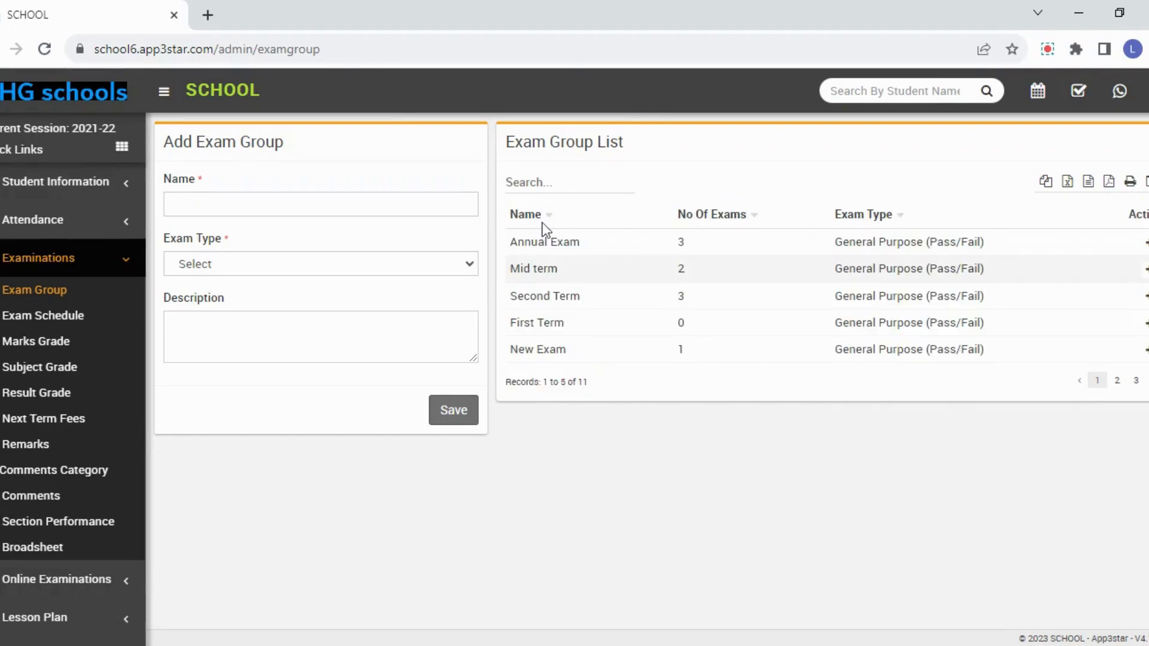
Step: Search the exam group list for "ss 1" and open the exam list of the SS 1 2021.22 group
click(528, 185)
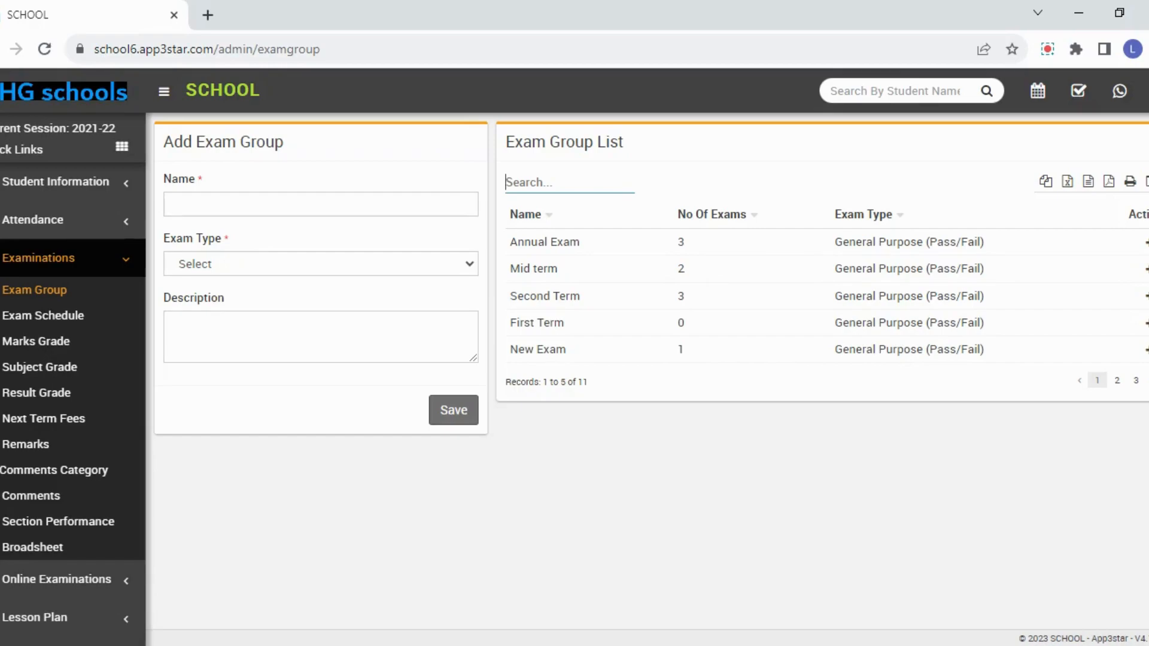
text(ss 1)
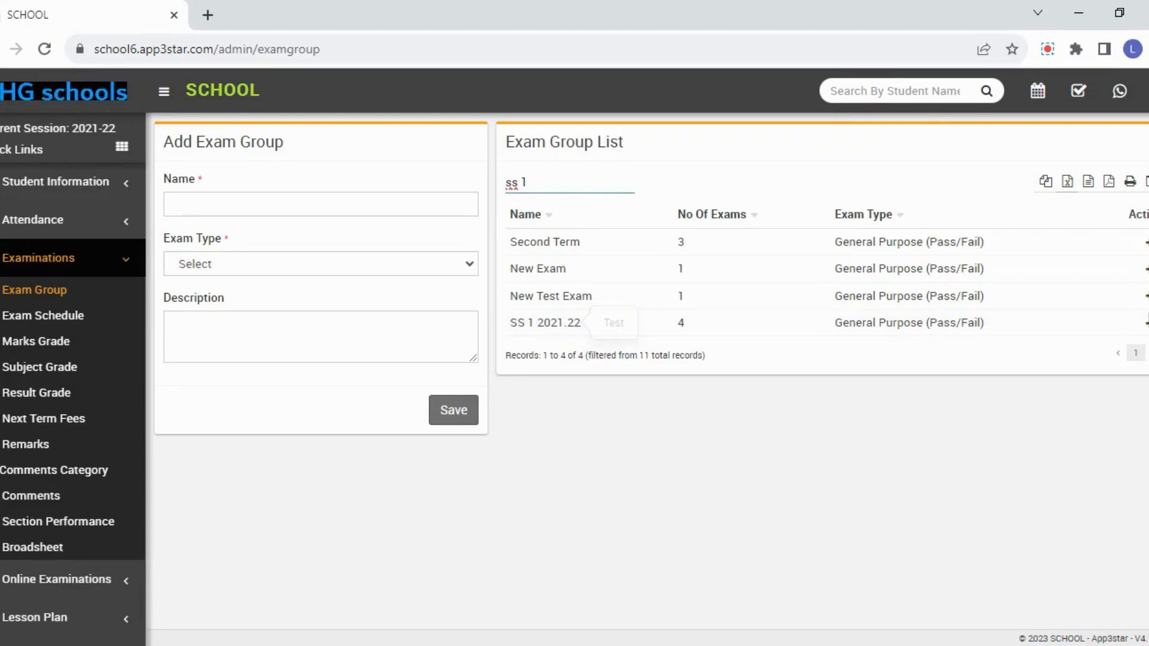
click(1146, 323)
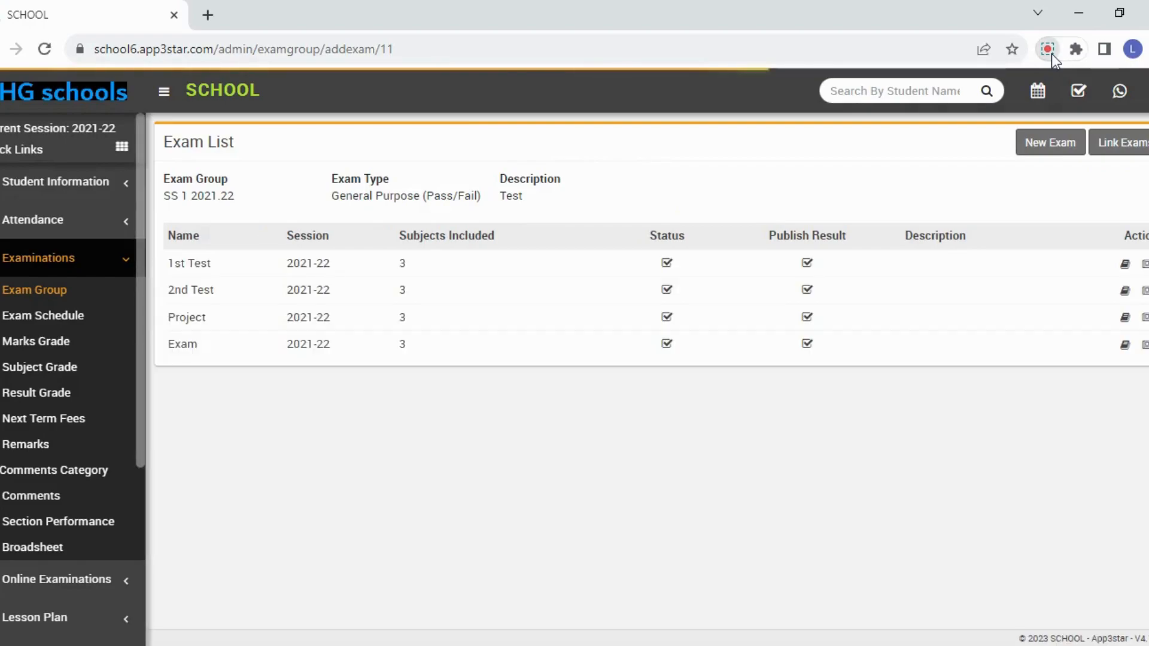
click(658, 49)
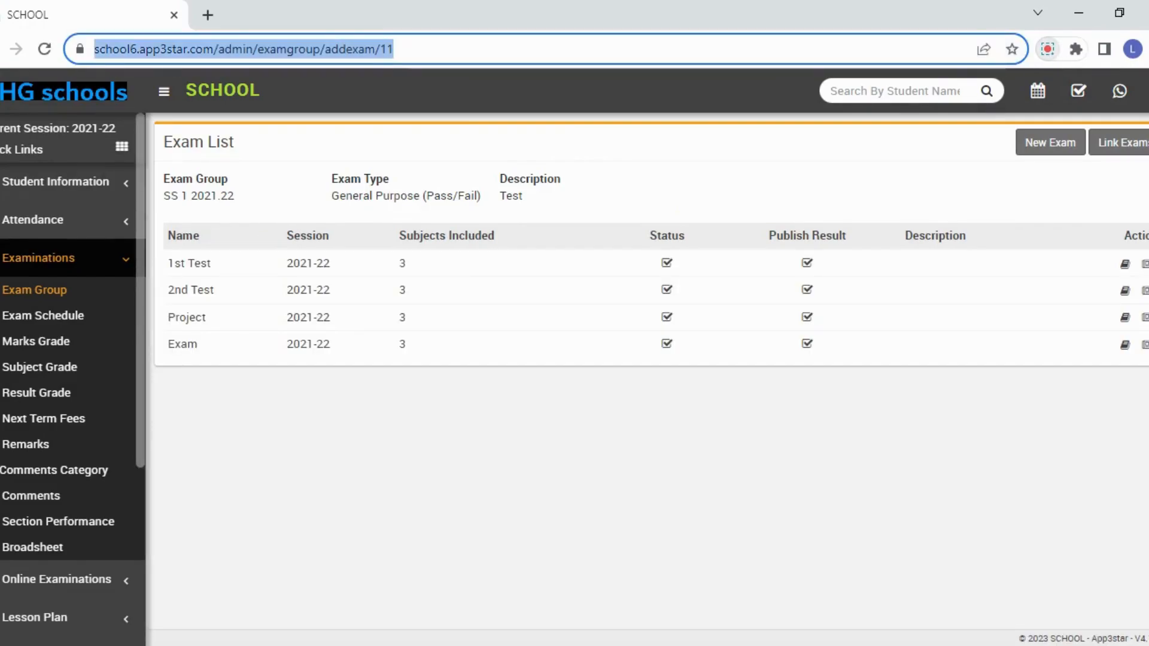
click(806, 430)
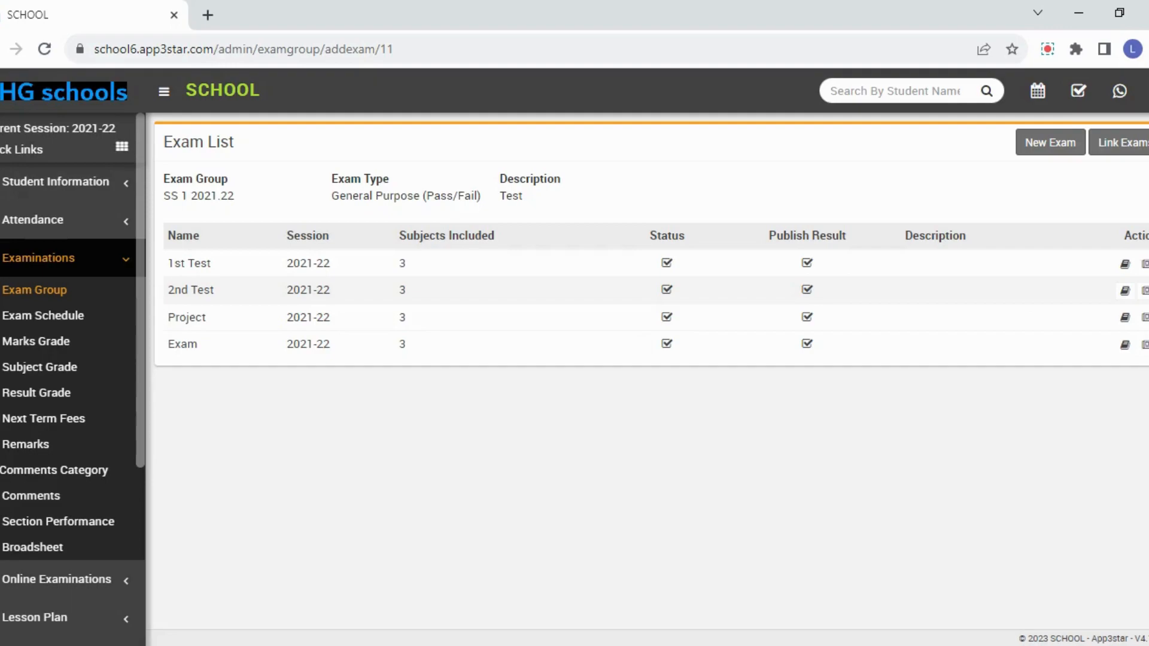
Step: Open English marks entry for the 1st Test and list the students of class SSS 1, section 1st Term, session 2021-22
click(1144, 265)
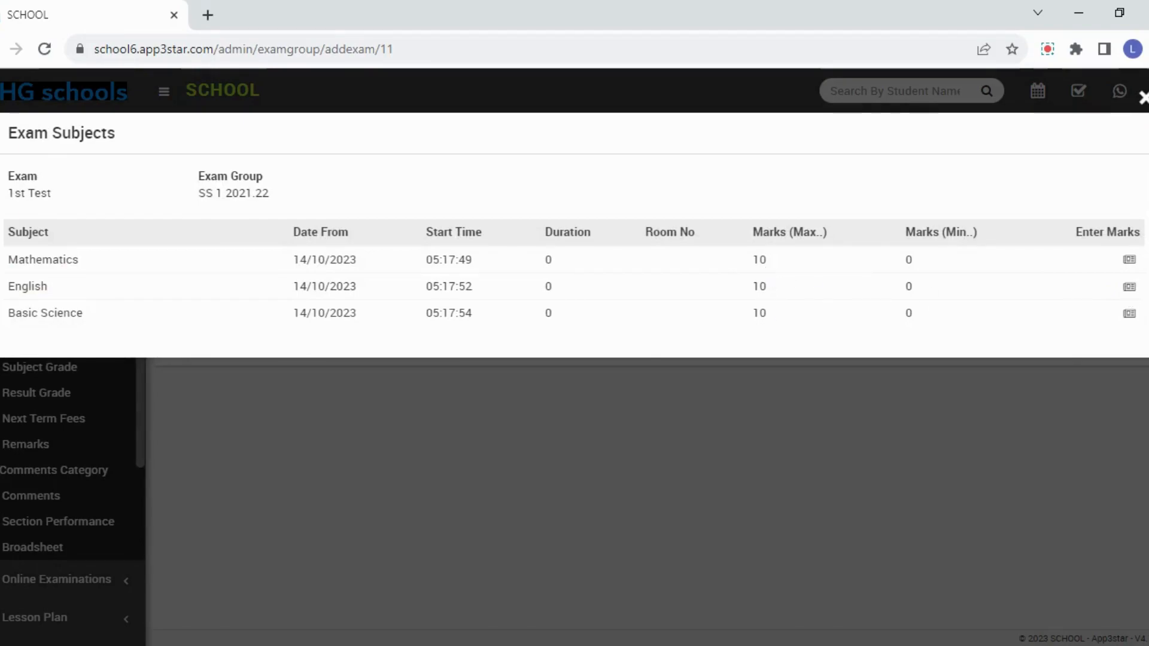
click(1130, 288)
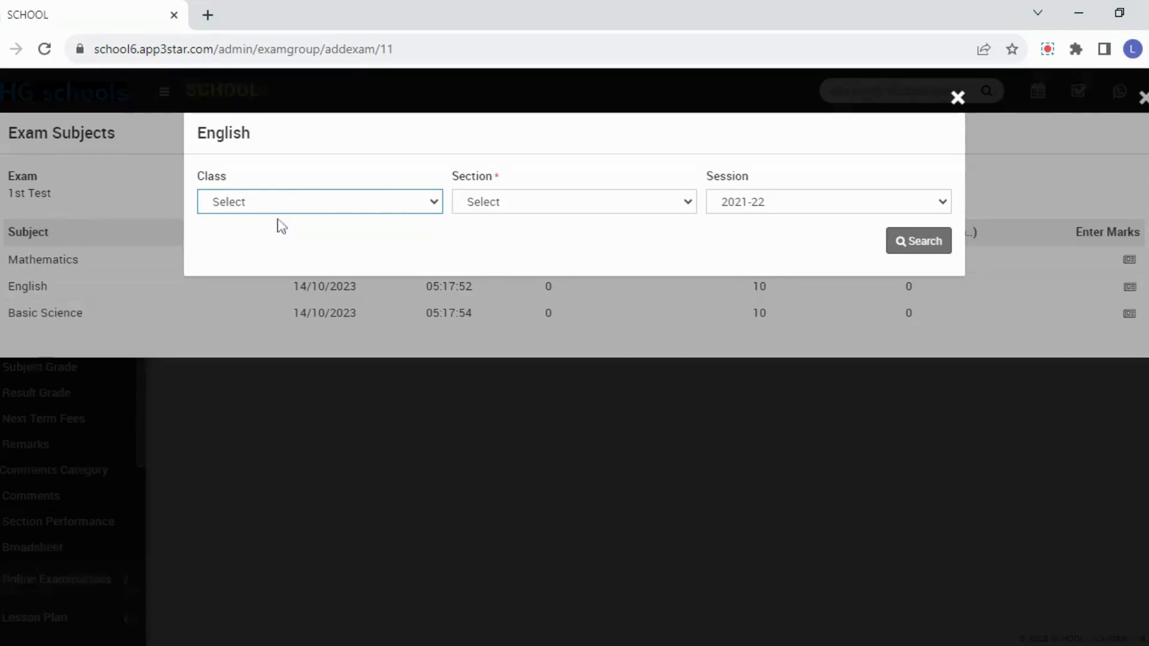
click(311, 243)
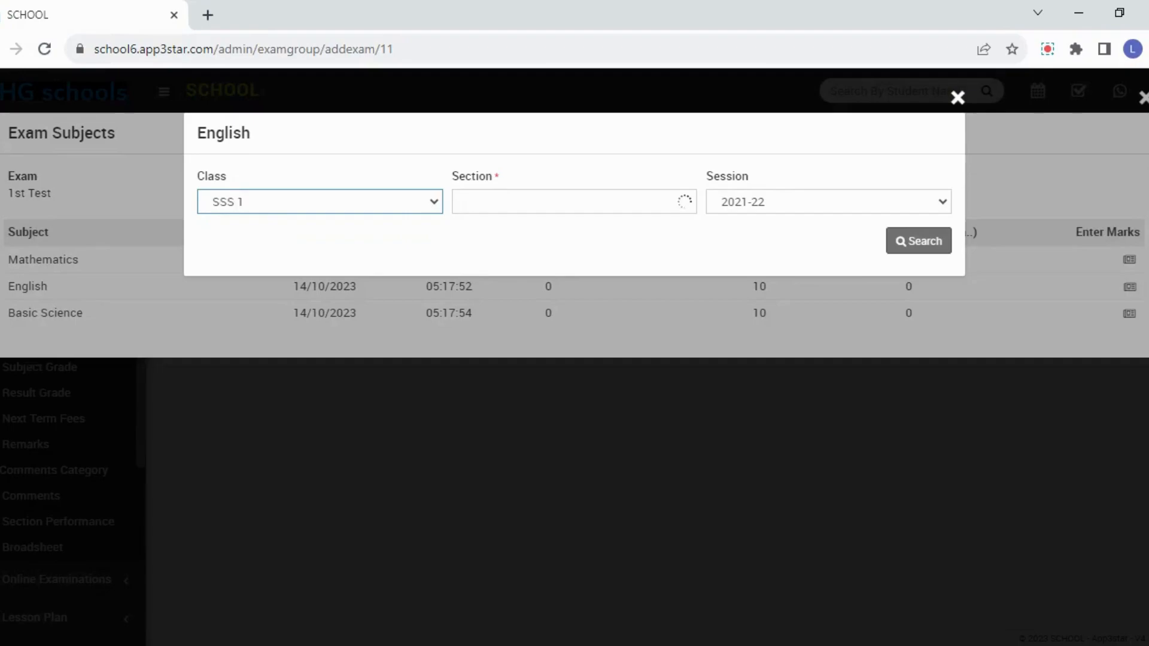
click(525, 198)
click(517, 240)
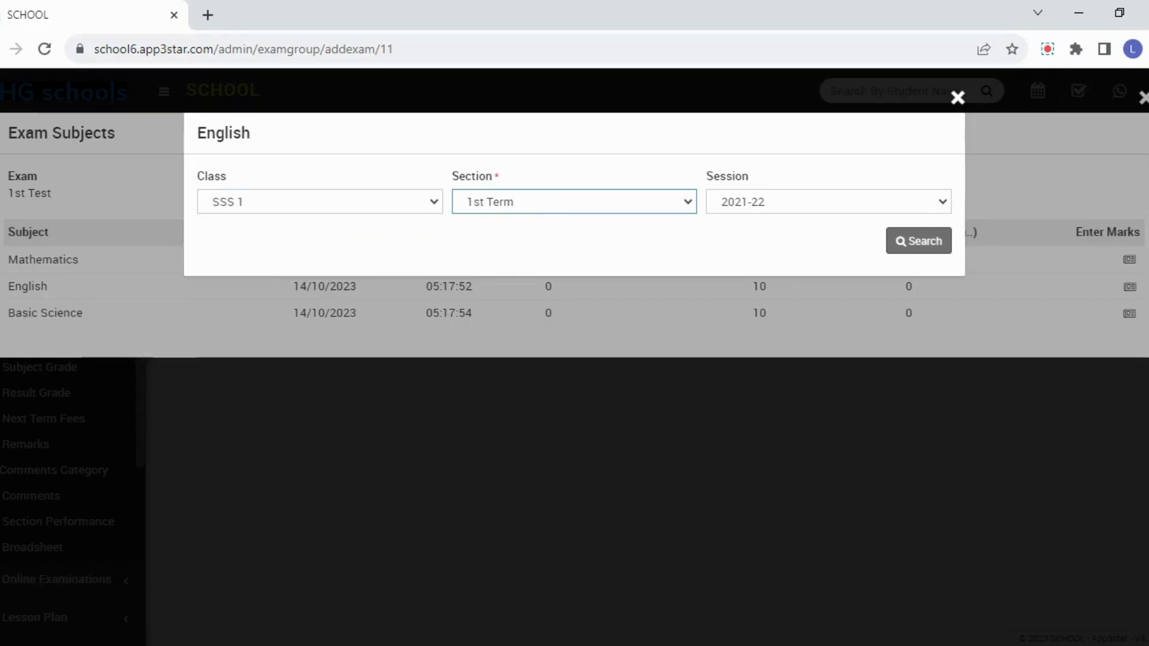
click(518, 210)
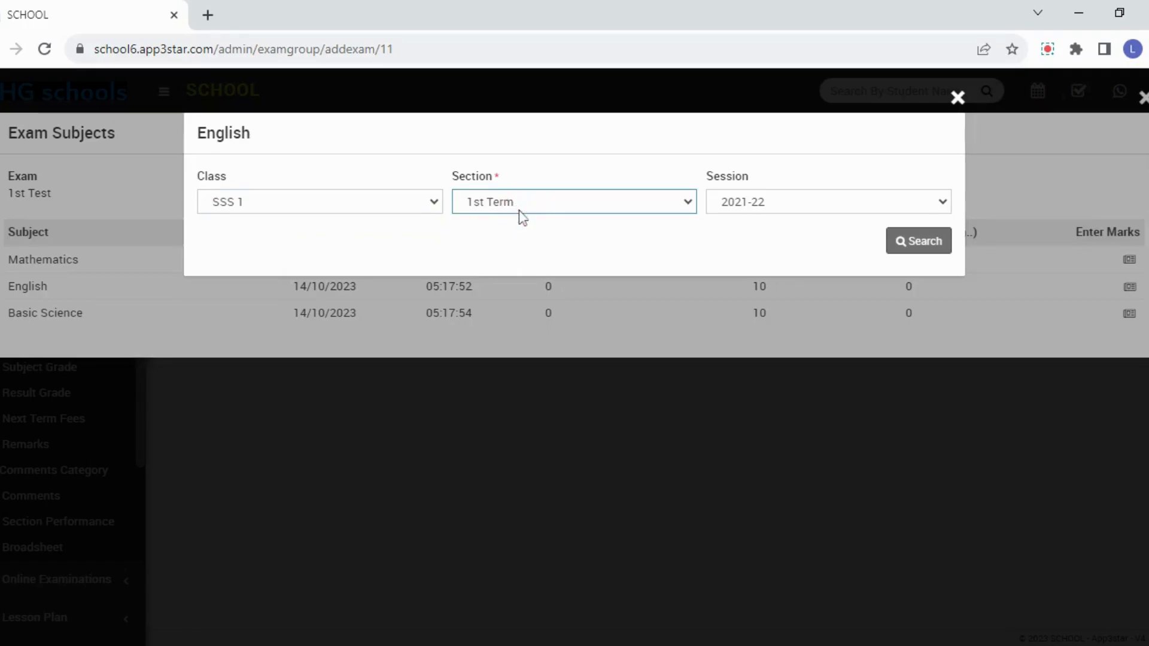
click(526, 175)
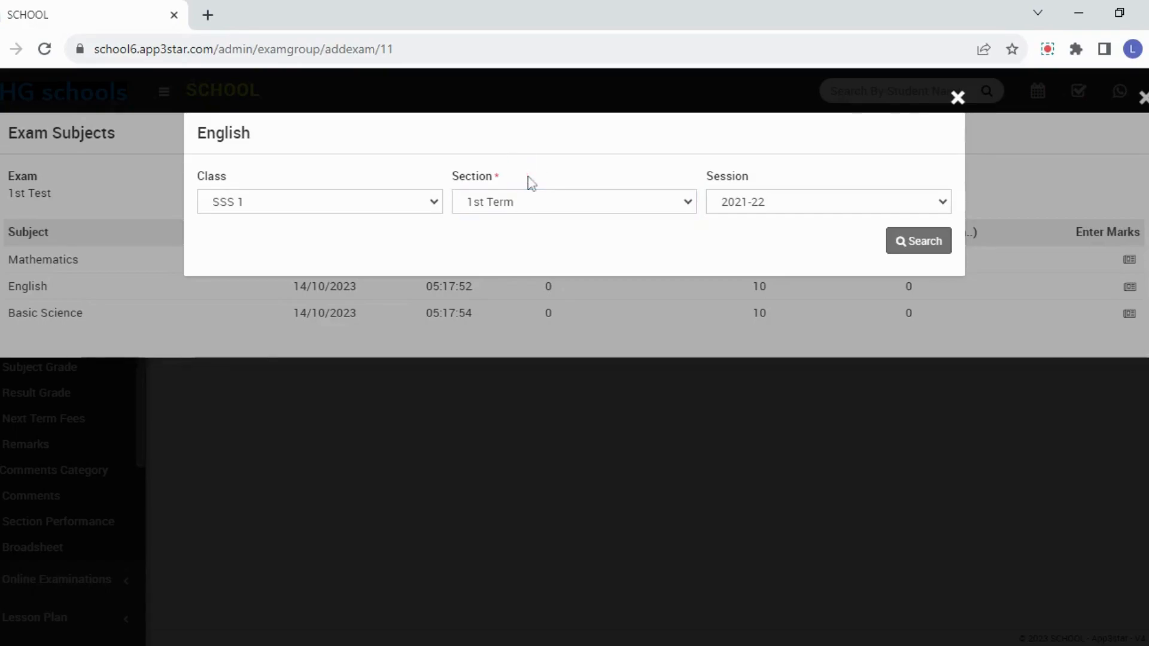
click(741, 206)
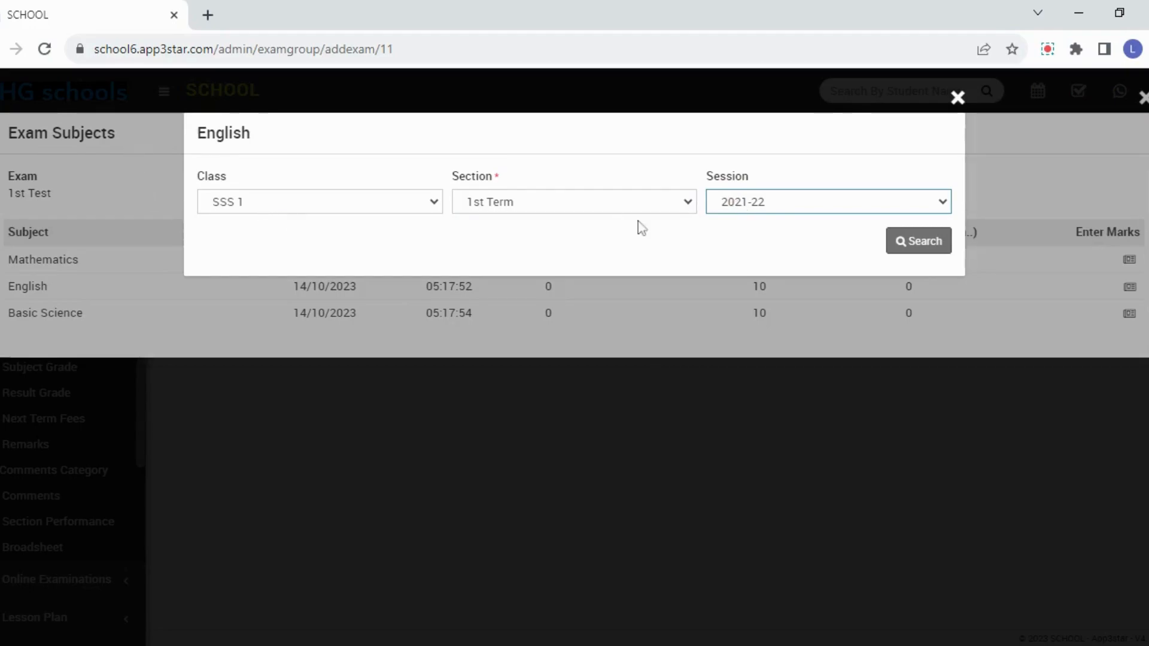
click(912, 251)
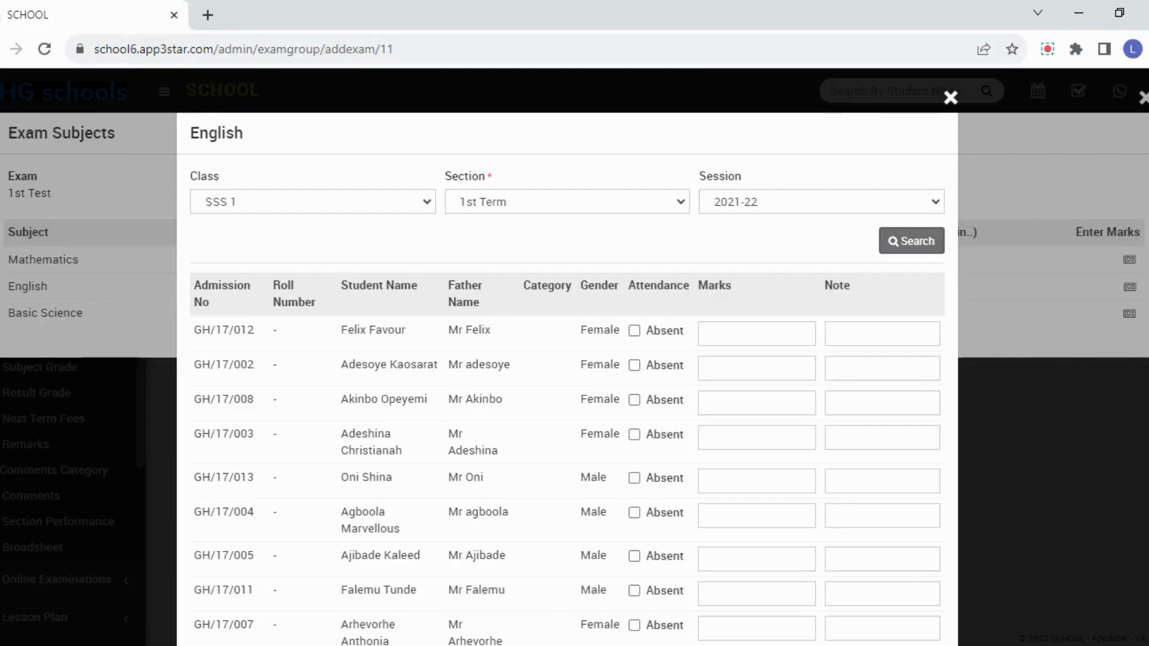
Step: Enter English marks of 4 for the first student in the list and 6 for the second
scroll(567, 418, down, 1)
scroll(568, 360, down, 5)
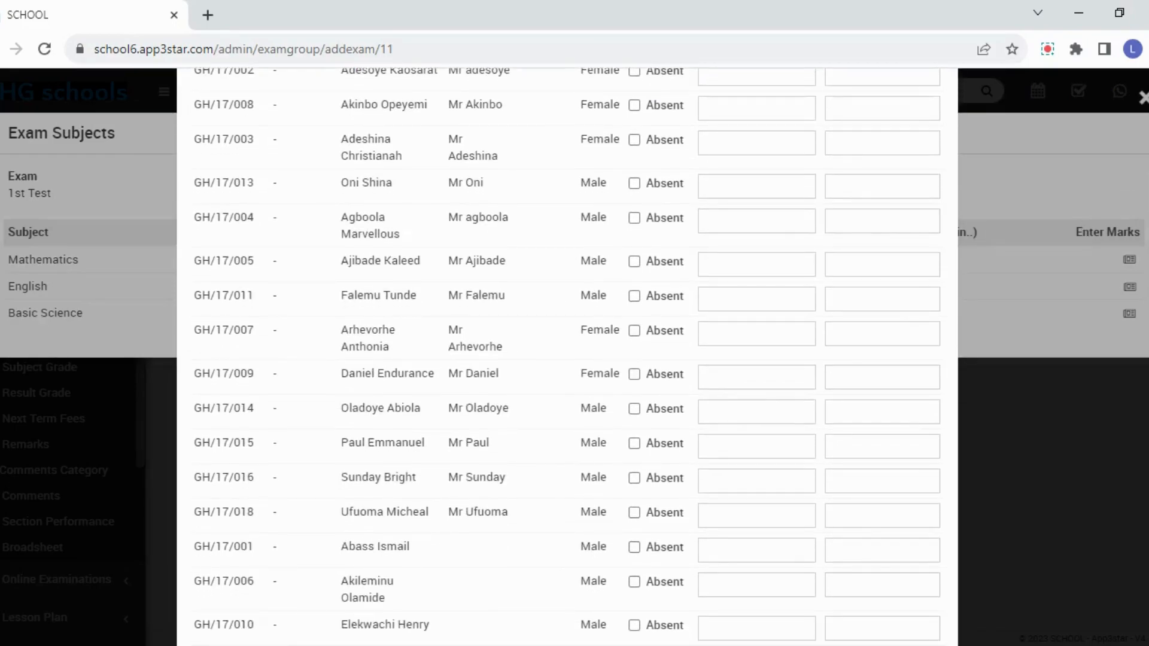
scroll(567, 359, down, 2)
scroll(568, 359, up, 6)
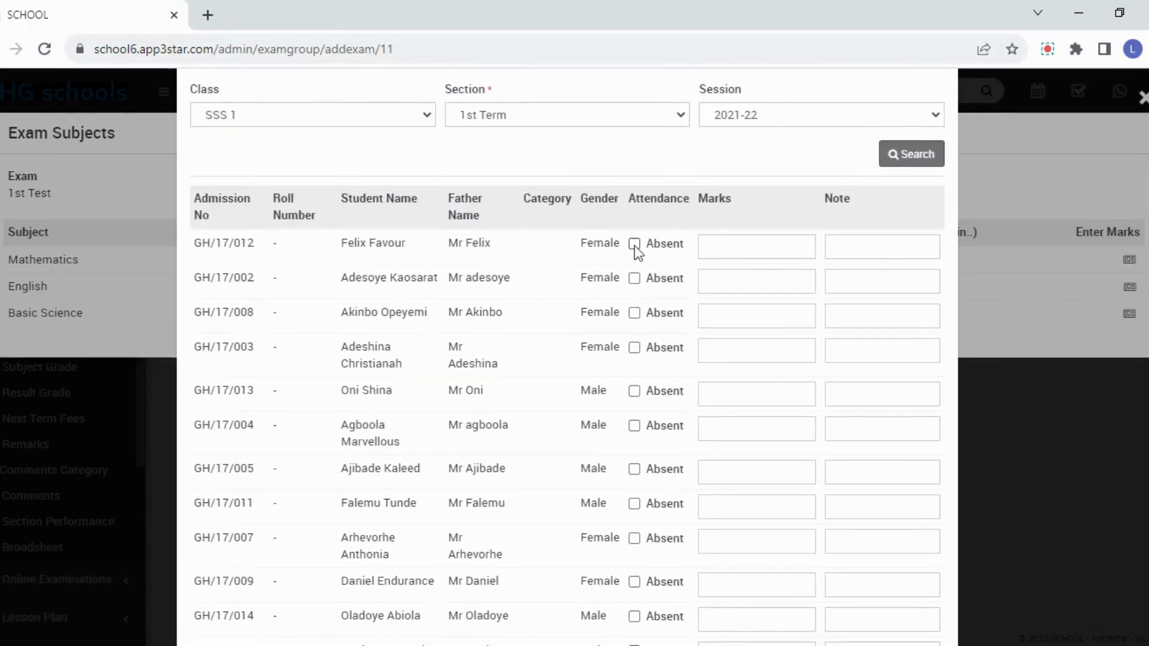
click(736, 248)
text(0)
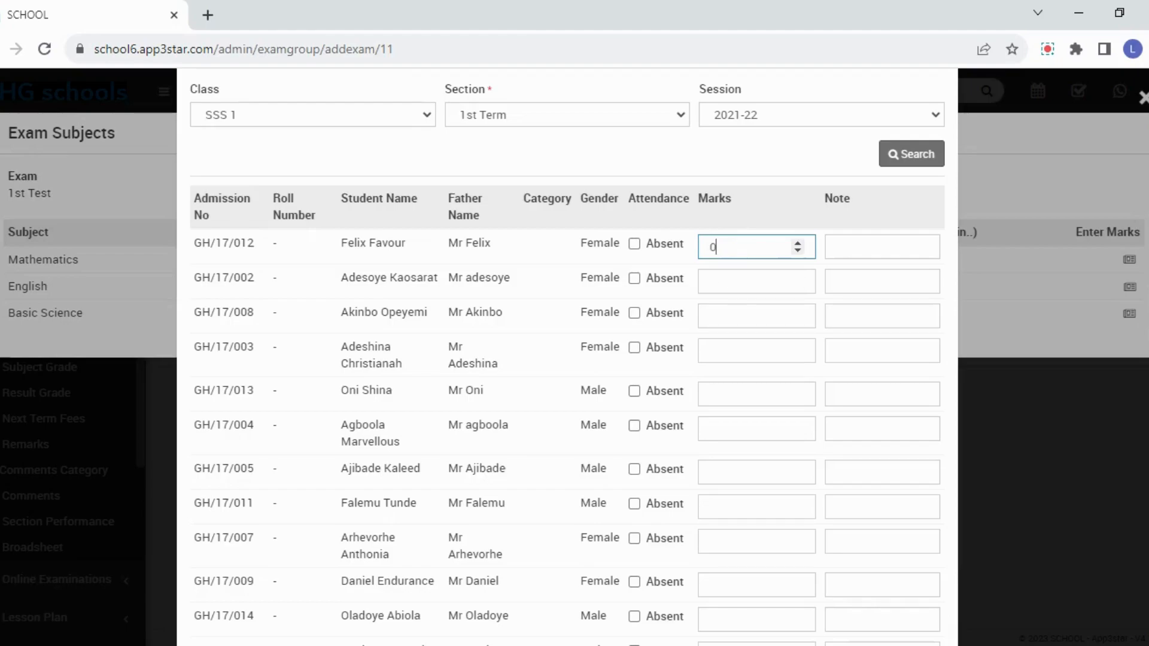
key(BackSpace)
text(4)
key(Tab)
text(6)
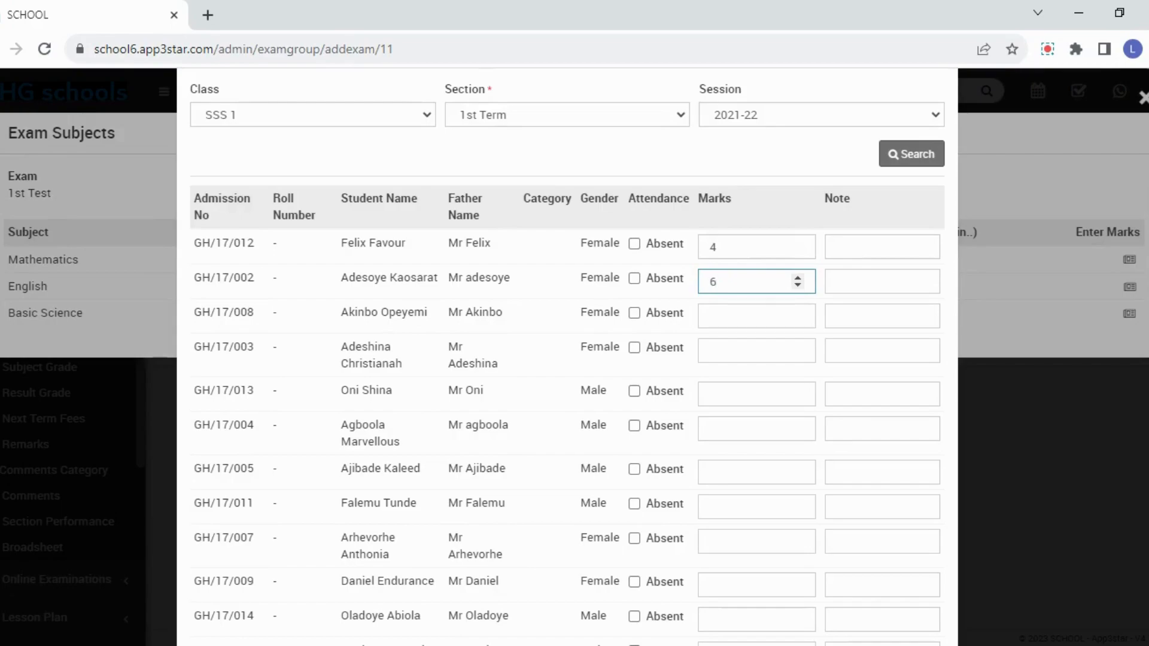
Step: Try entering 14 as the English mark of the third student in the list
click(730, 310)
text(14)
click(729, 347)
click(732, 319)
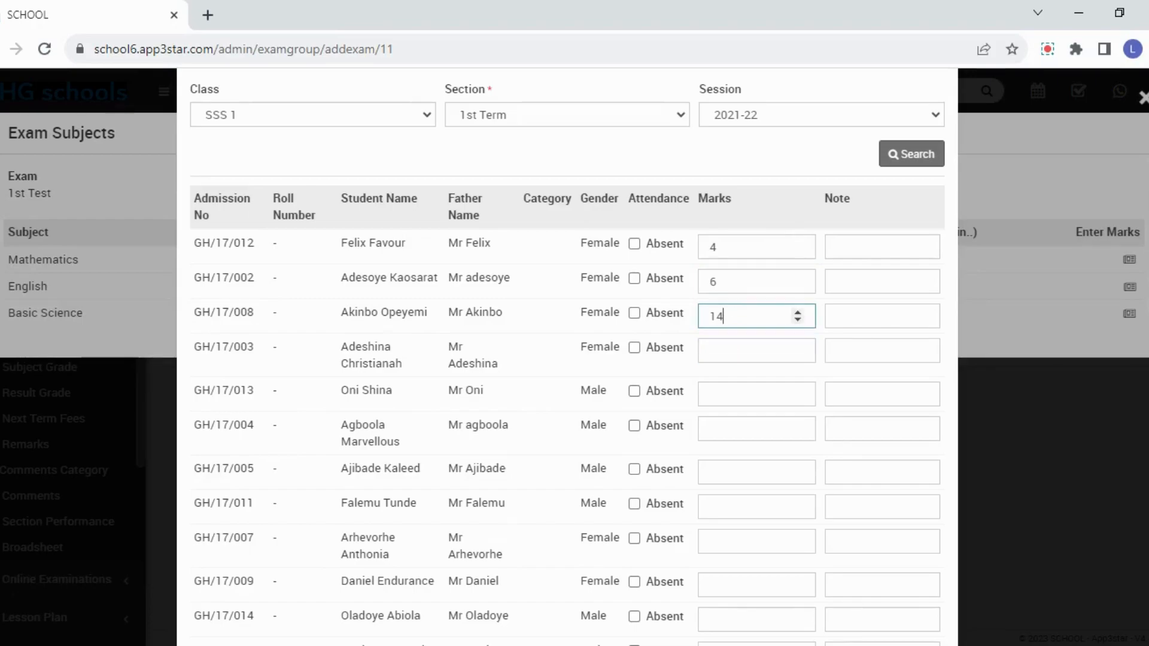
double_click(718, 316)
click(706, 350)
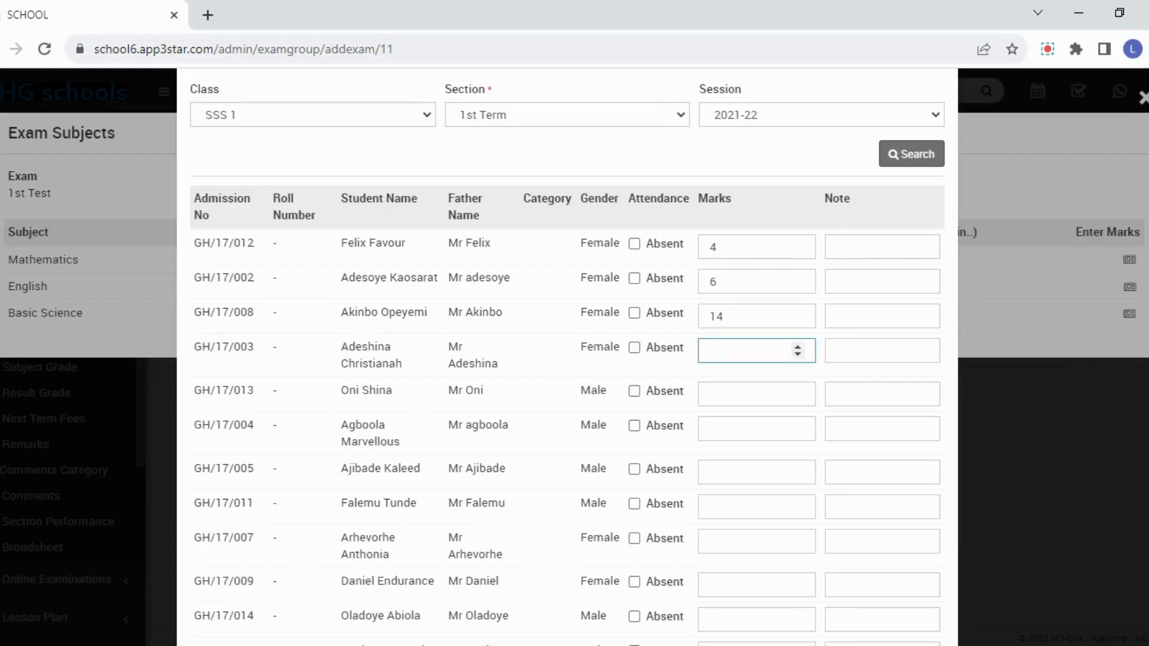
Step: Set the English marks of the third and fourth students in the list to 5 each
double_click(720, 316)
key(BackSpace)
text(5)
click(726, 352)
text(5)
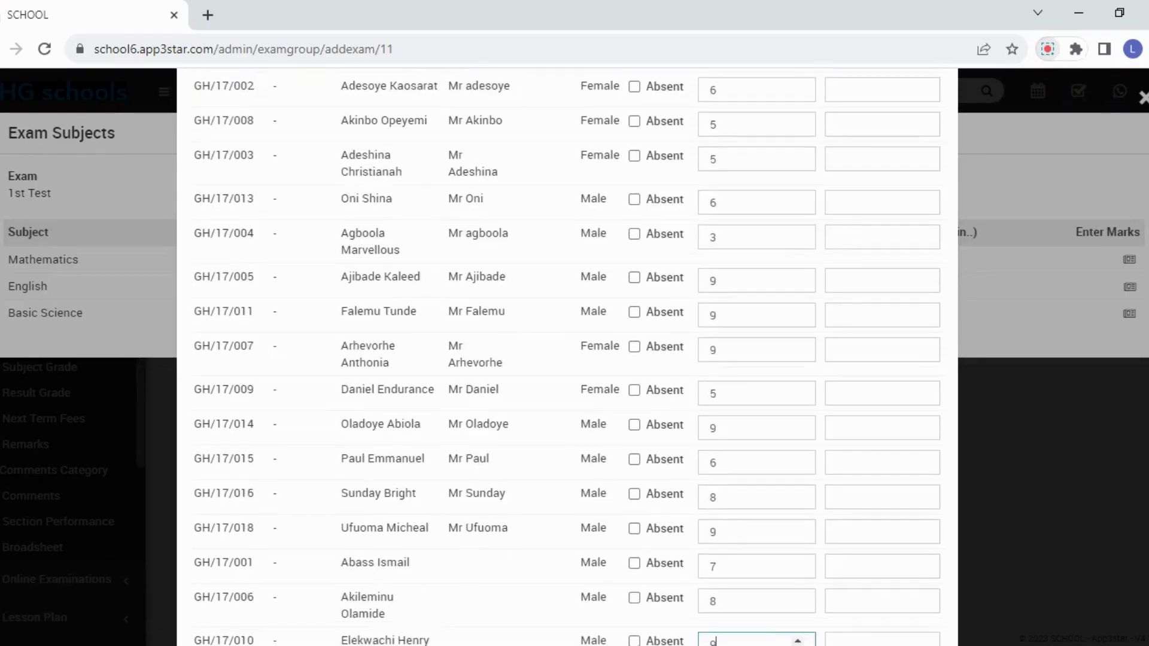
Step: Enter 4 as the English mark of the last student in the list and save the marks
scroll(568, 359, down, 3)
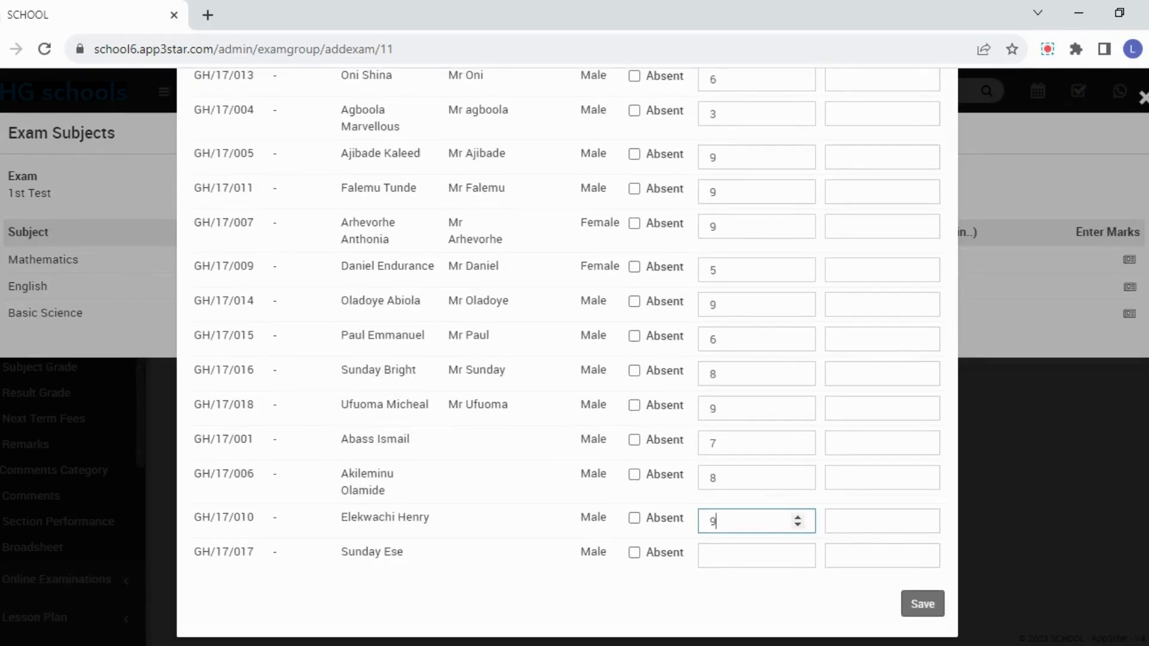
click(711, 555)
text(4)
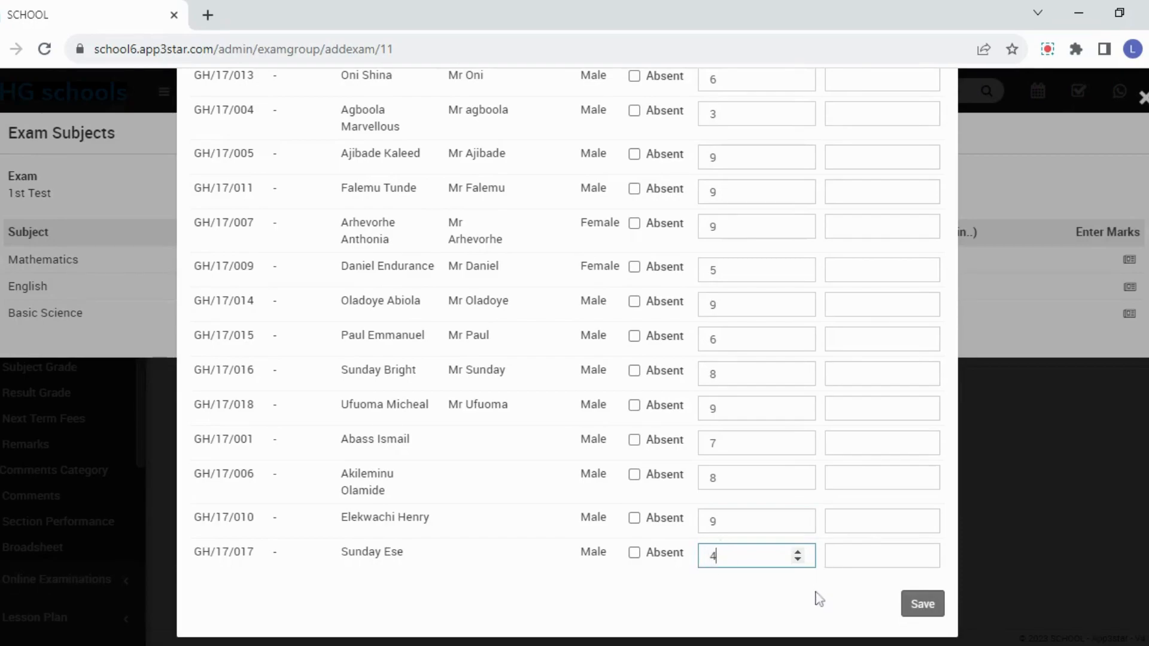
scroll(1022, 328, up, 4)
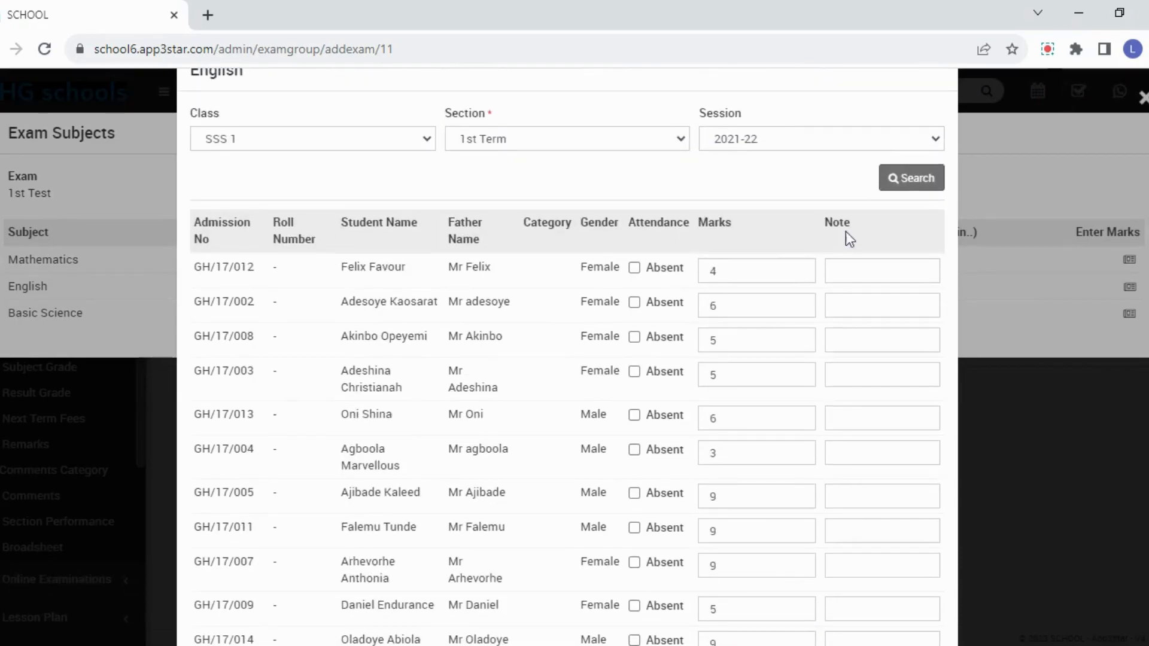
drag(853, 230, 825, 223)
scroll(567, 359, down, 5)
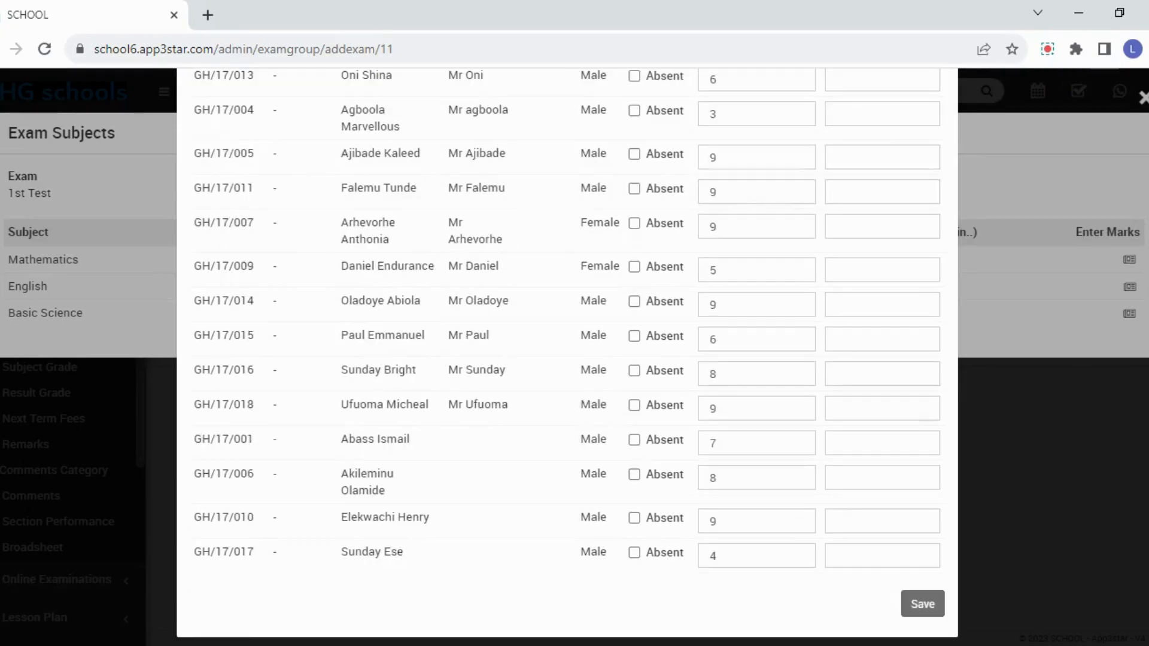
click(931, 608)
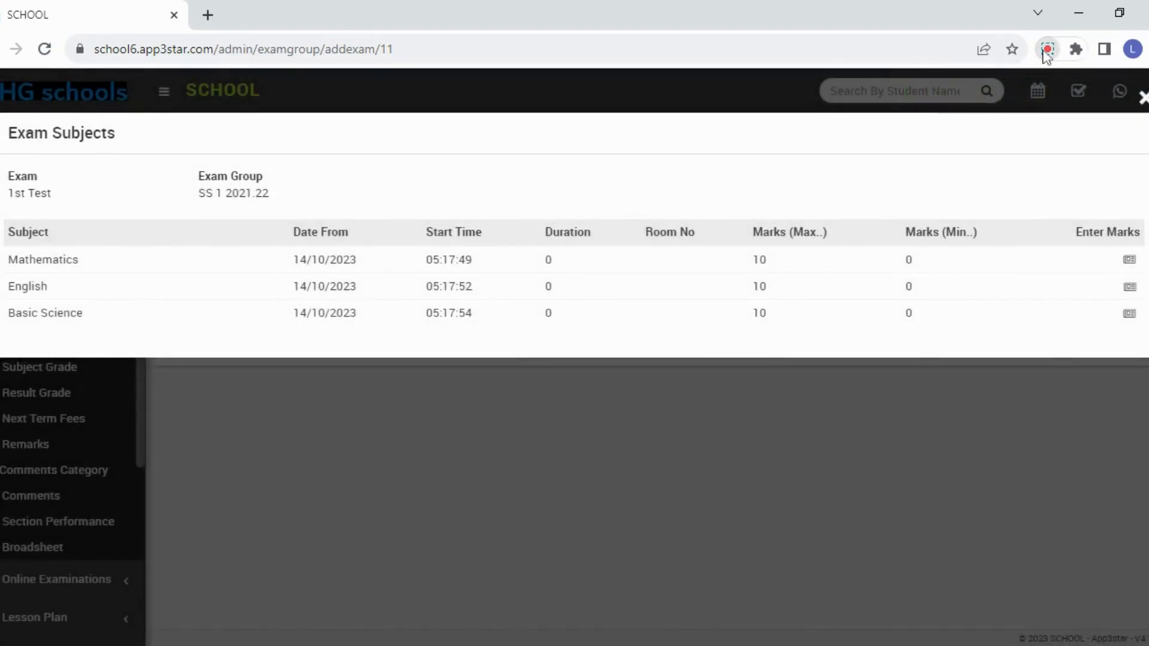
Step: Close the exam subjects window, reopen it for the 1st Test to review the subjects available for marks entry, and close it again
click(1043, 52)
click(1143, 97)
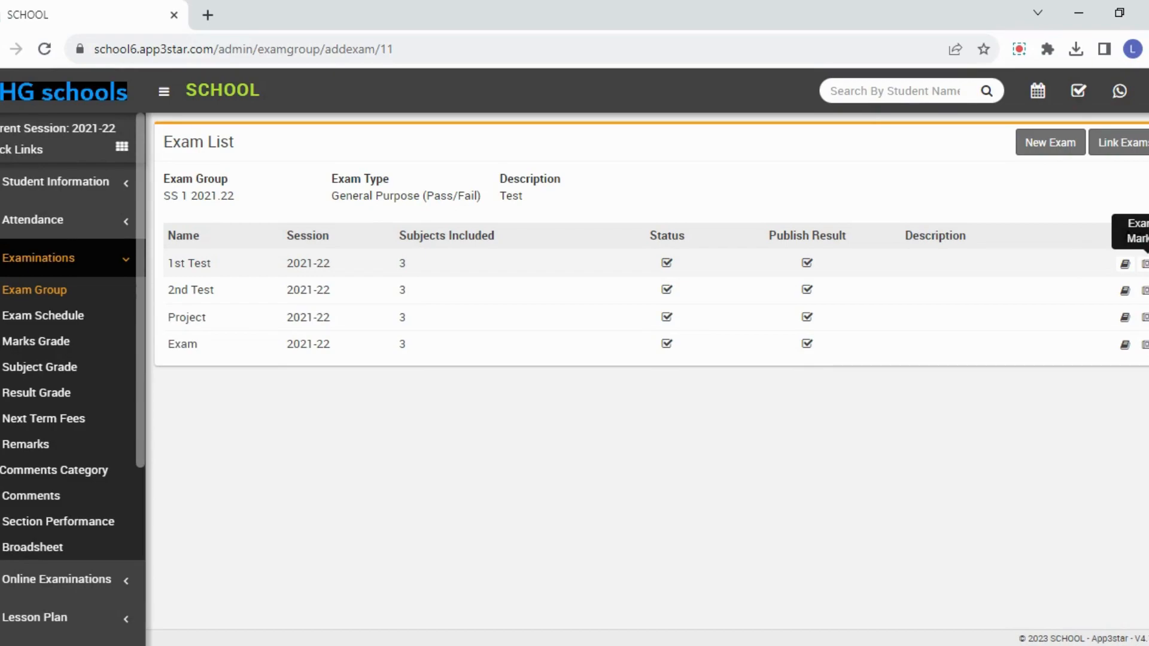
click(1144, 264)
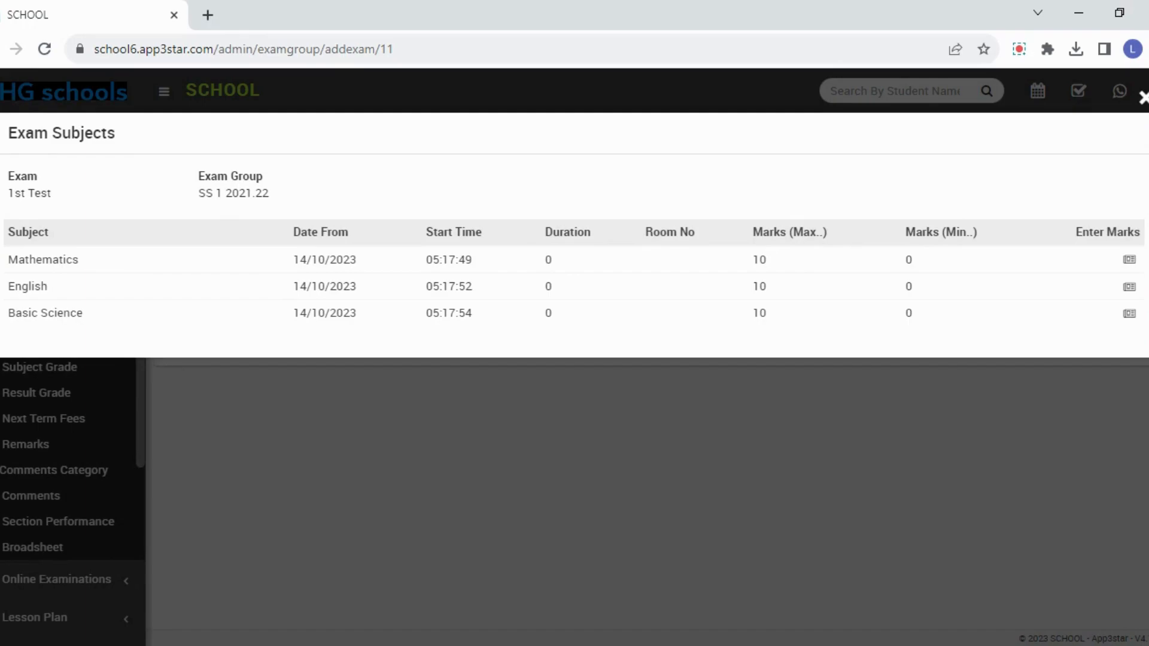
click(1142, 101)
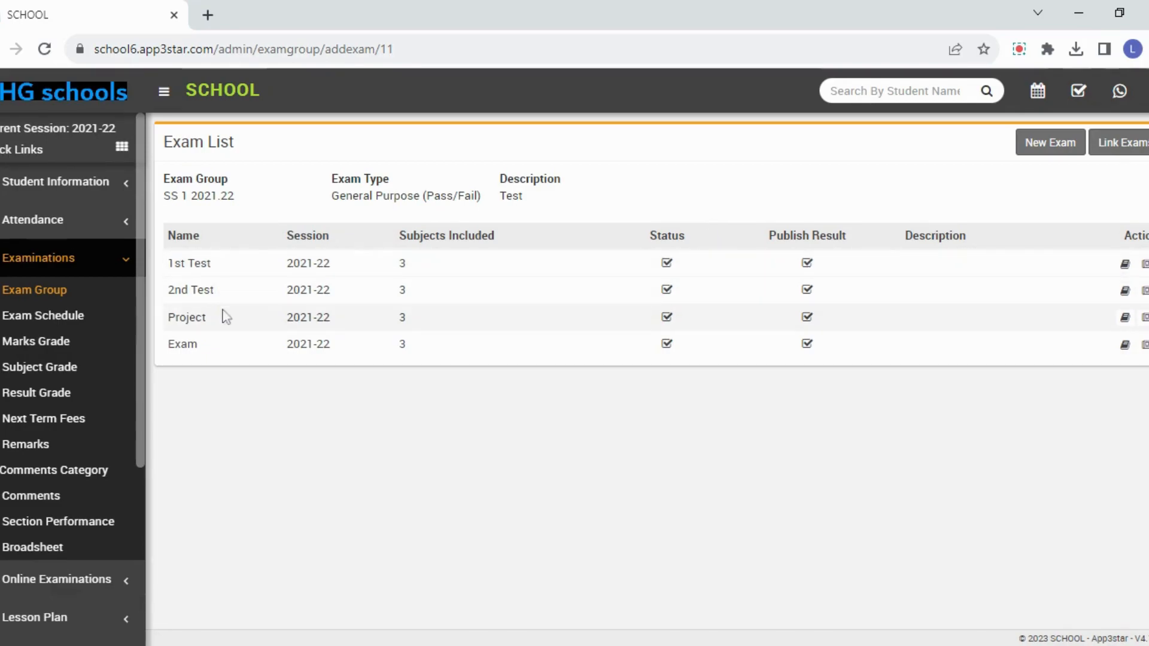
Step: Add Literature-In-English as an exam subject of the 1st Test, dated 15/10/2023 at 06:04:50
click(1125, 265)
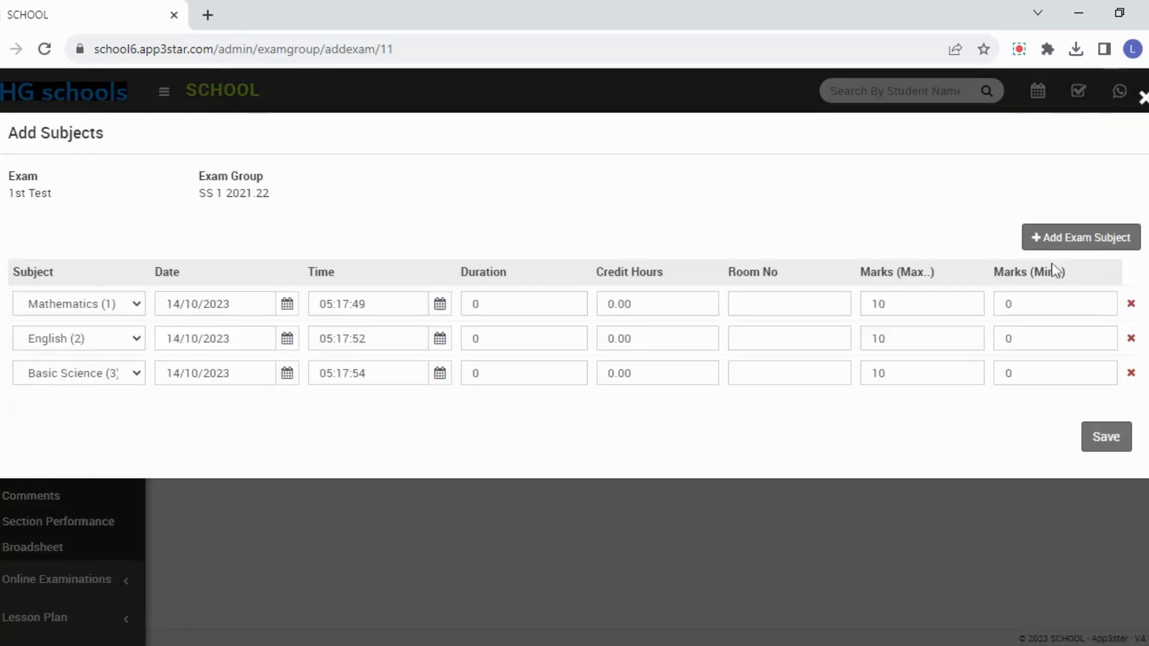
click(1083, 249)
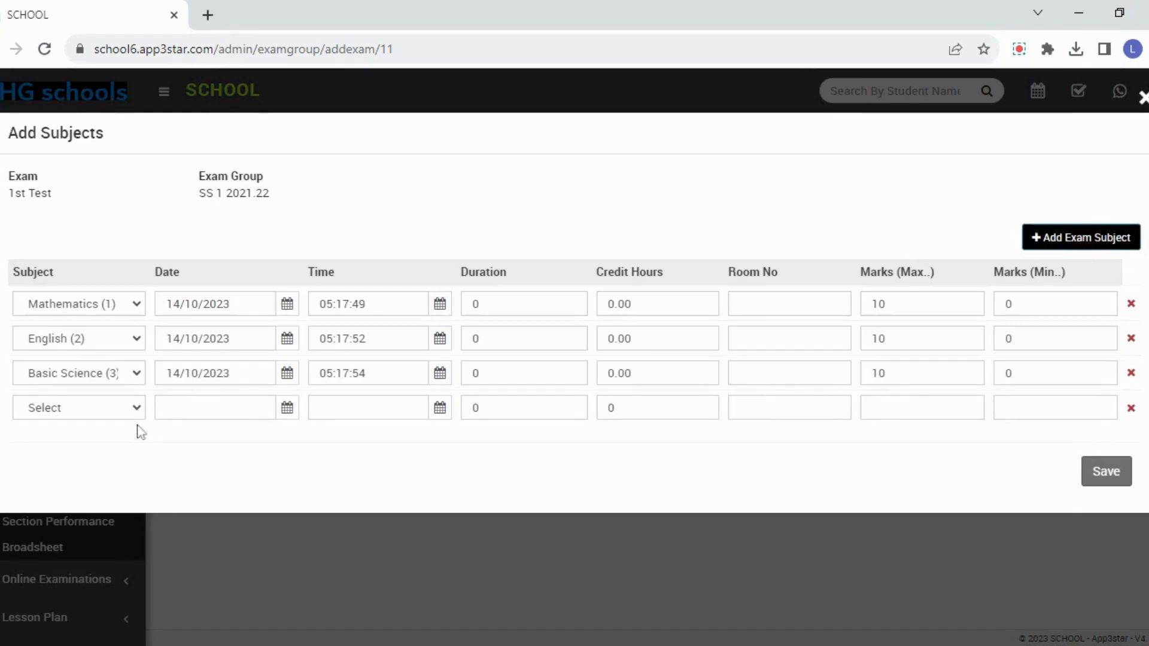
click(136, 407)
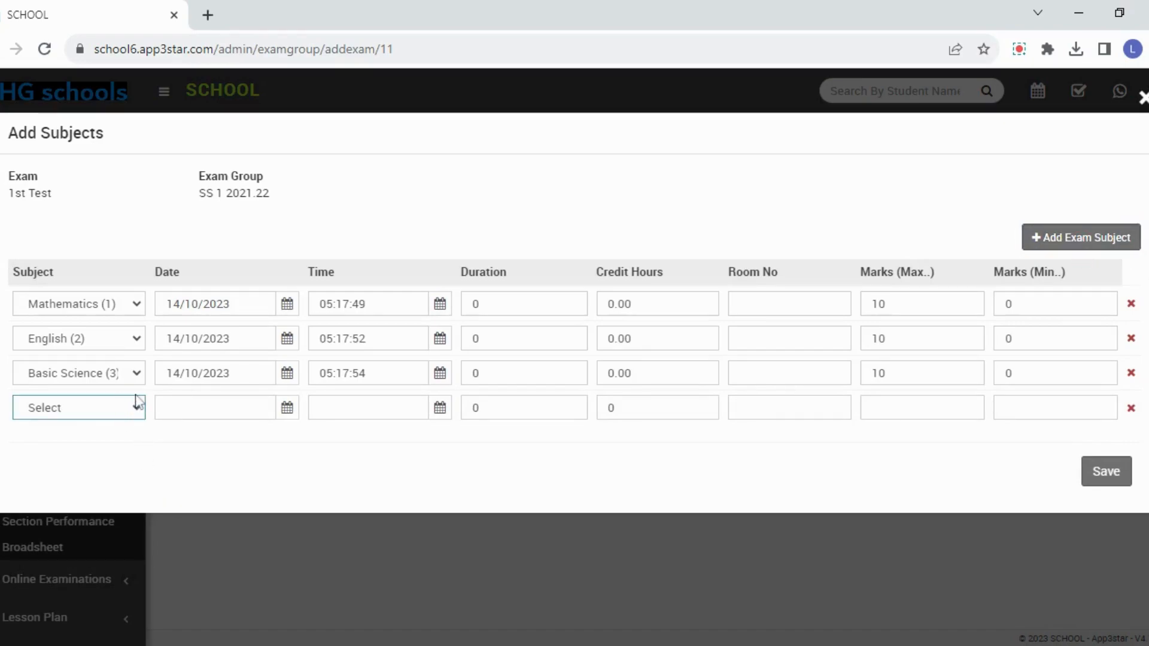
click(129, 333)
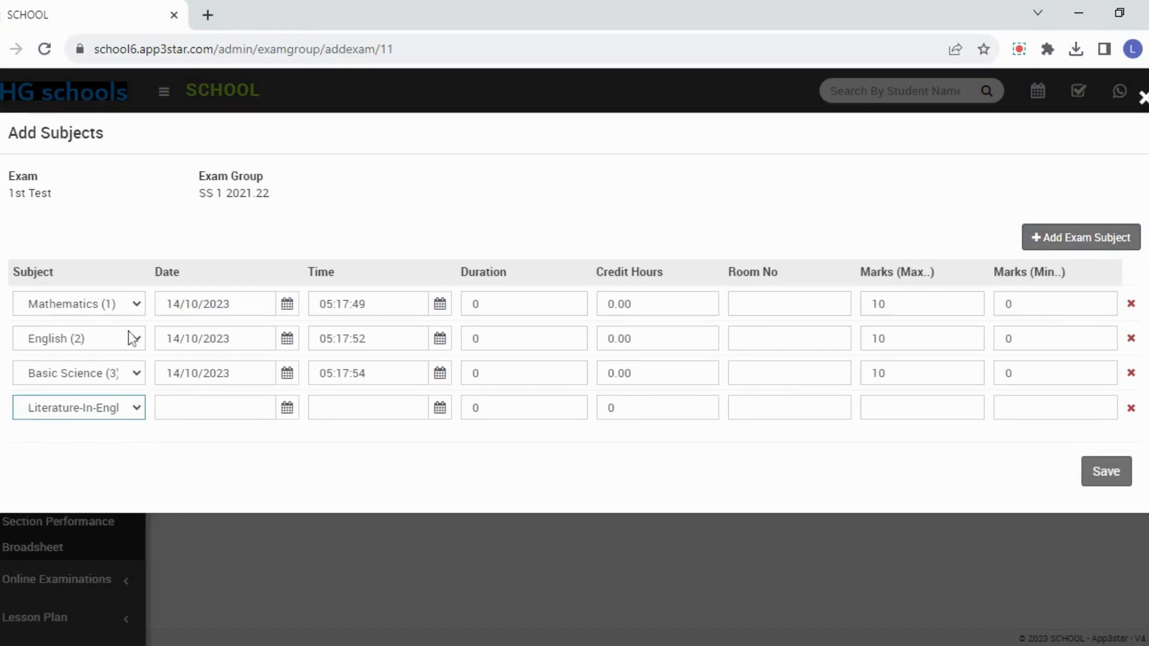
click(288, 412)
click(455, 215)
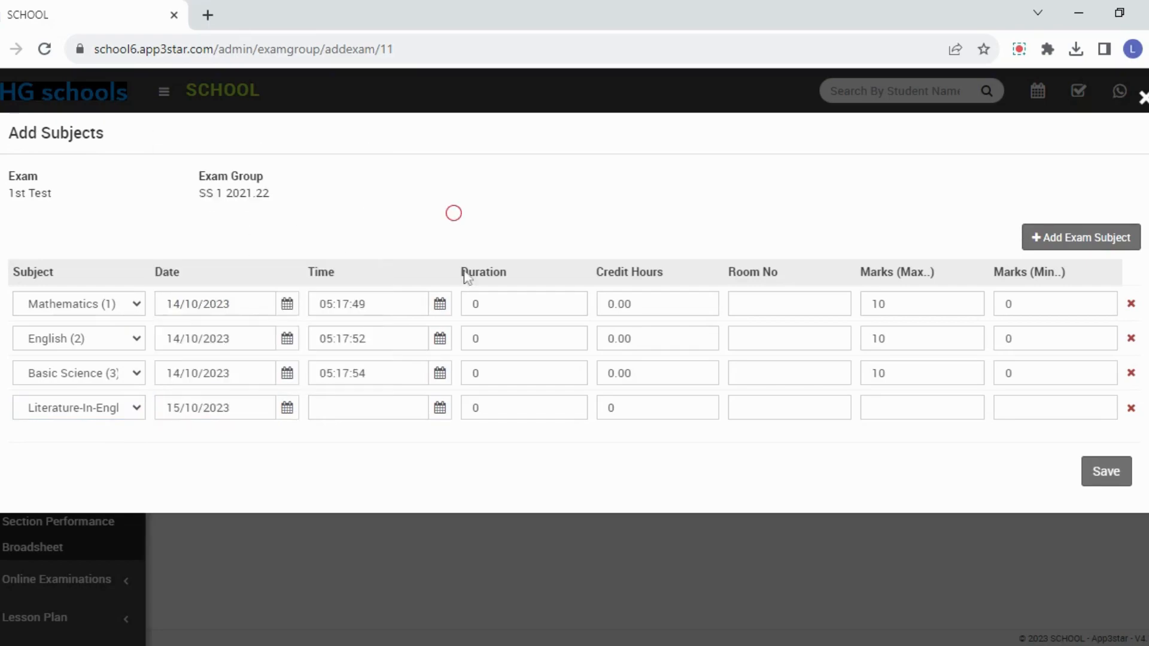
click(448, 411)
click(600, 199)
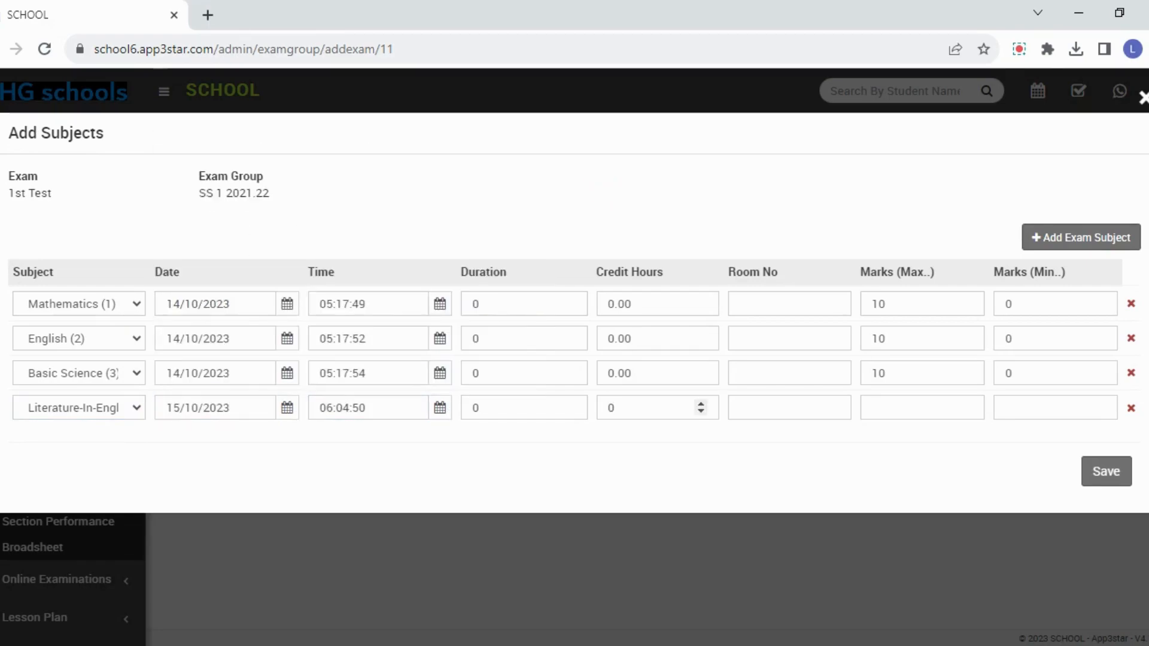
Step: Set the 1st Test's Literature-In-English maximum marks to 10 and minimum marks to 0, and save the exam subjects
click(873, 408)
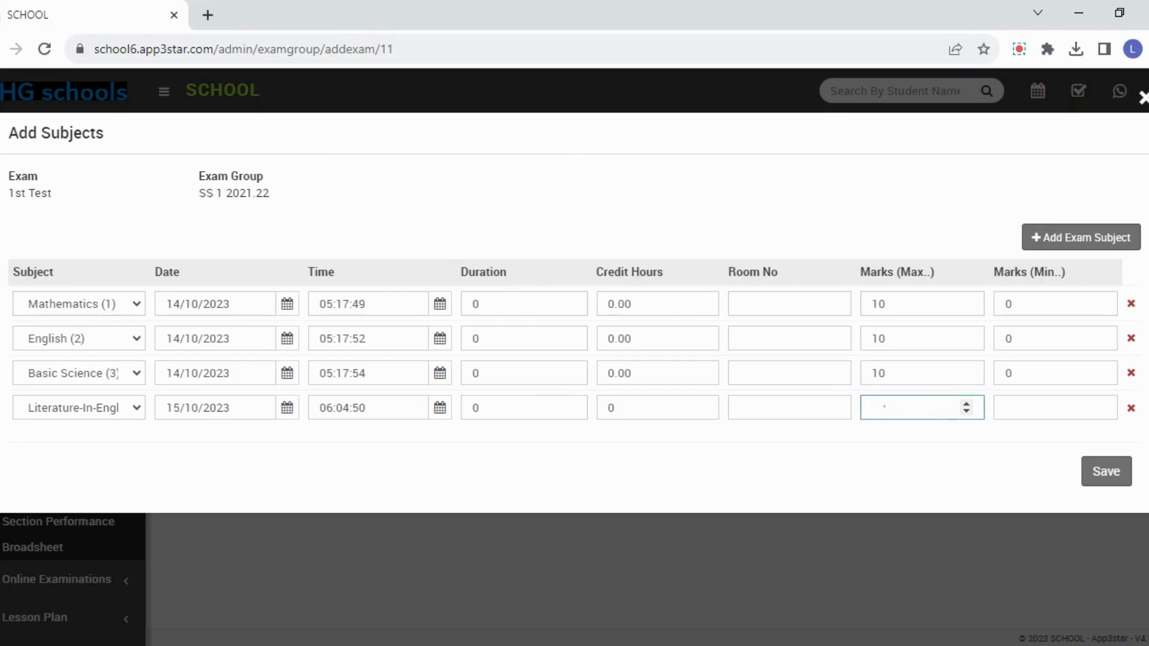
click(1051, 408)
text(0)
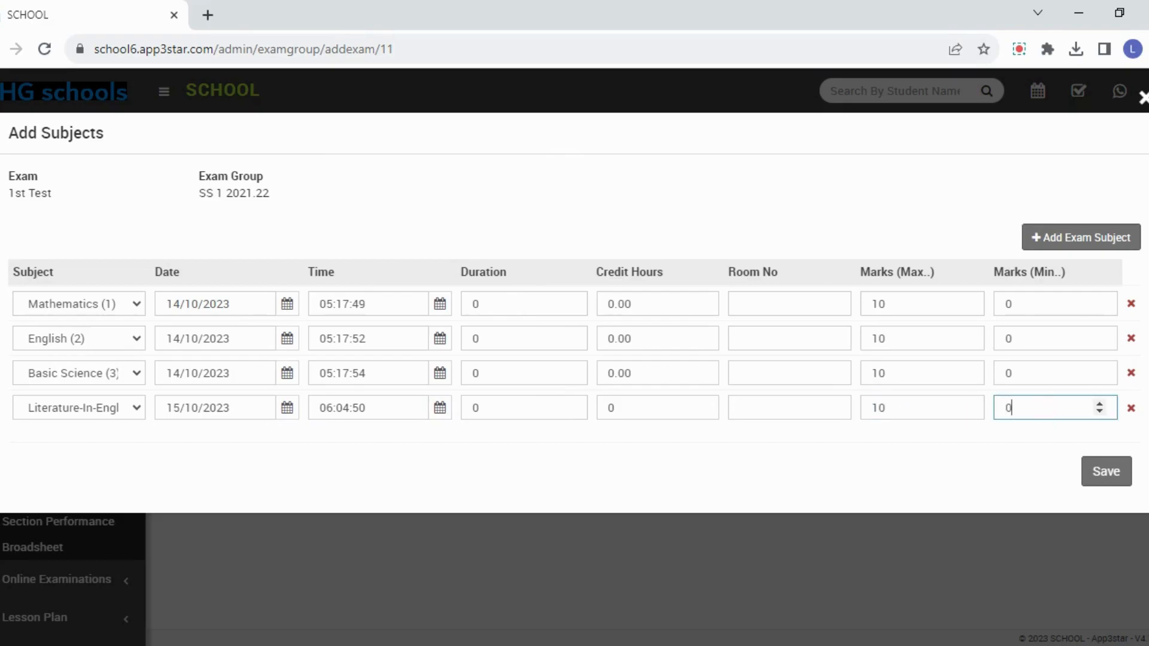
click(1122, 471)
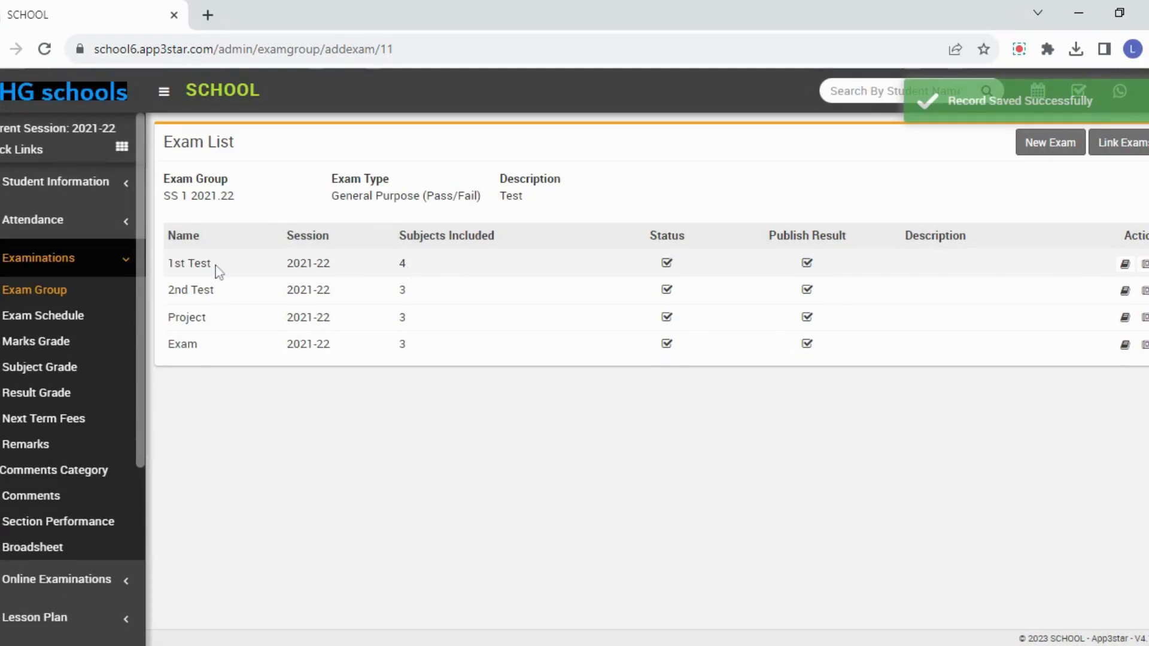
drag(213, 267, 163, 262)
click(412, 283)
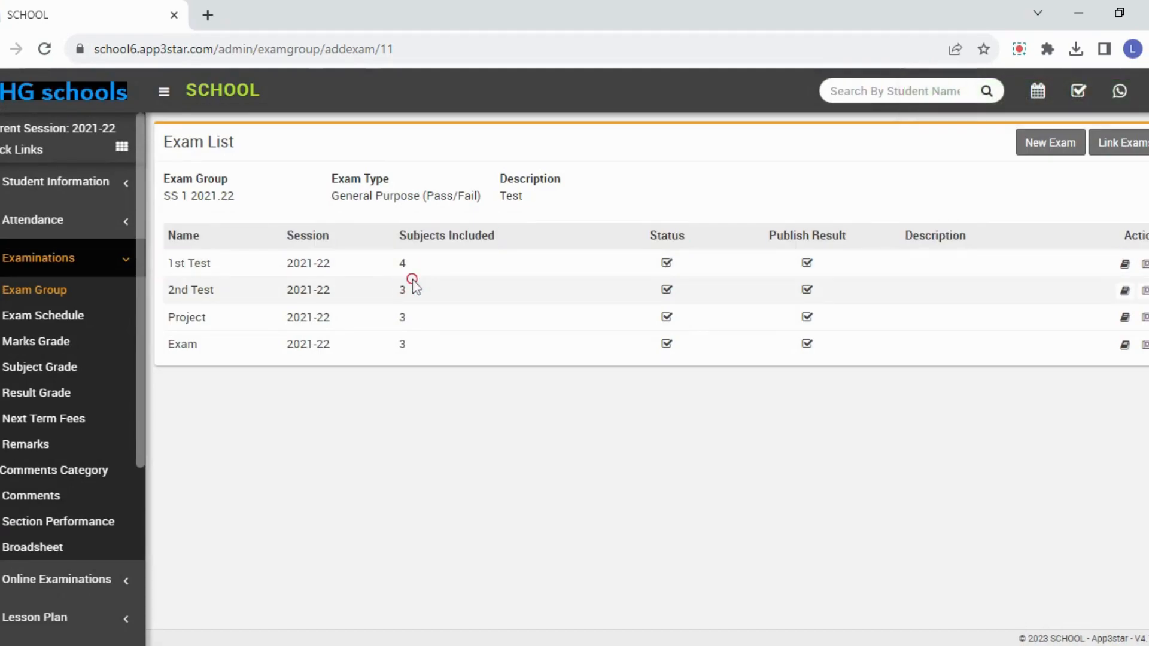
Step: Add Literature-In-English as an exam subject of the 2nd Test, dated 15/10/2023 at 06:05:25
click(1125, 290)
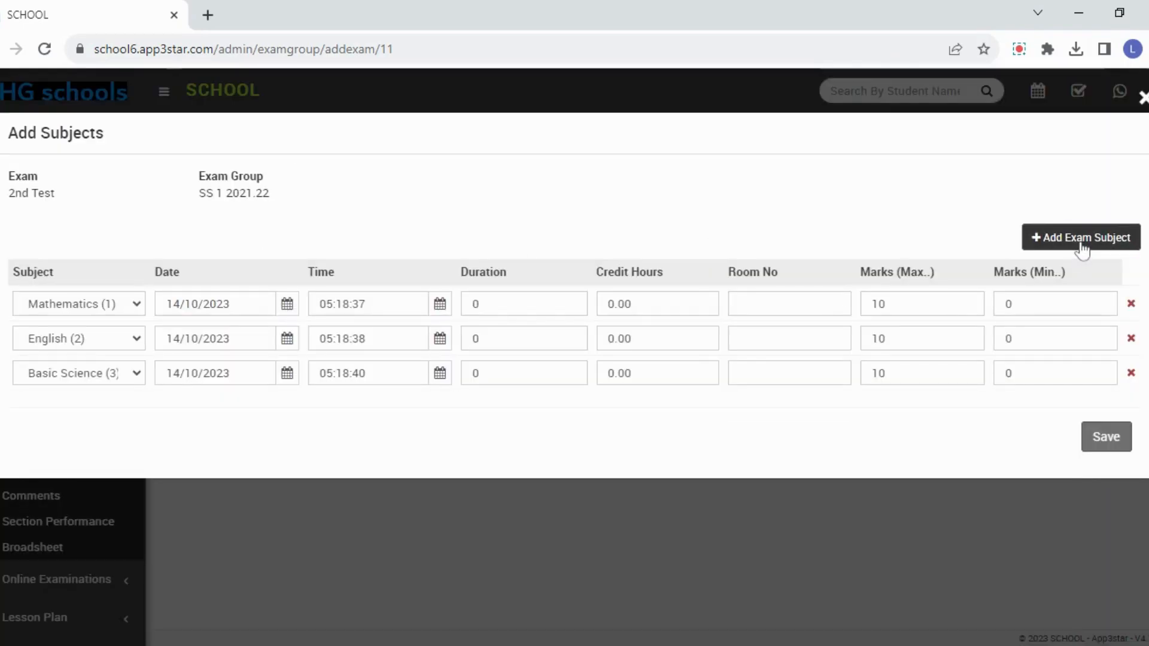
click(1080, 242)
click(129, 402)
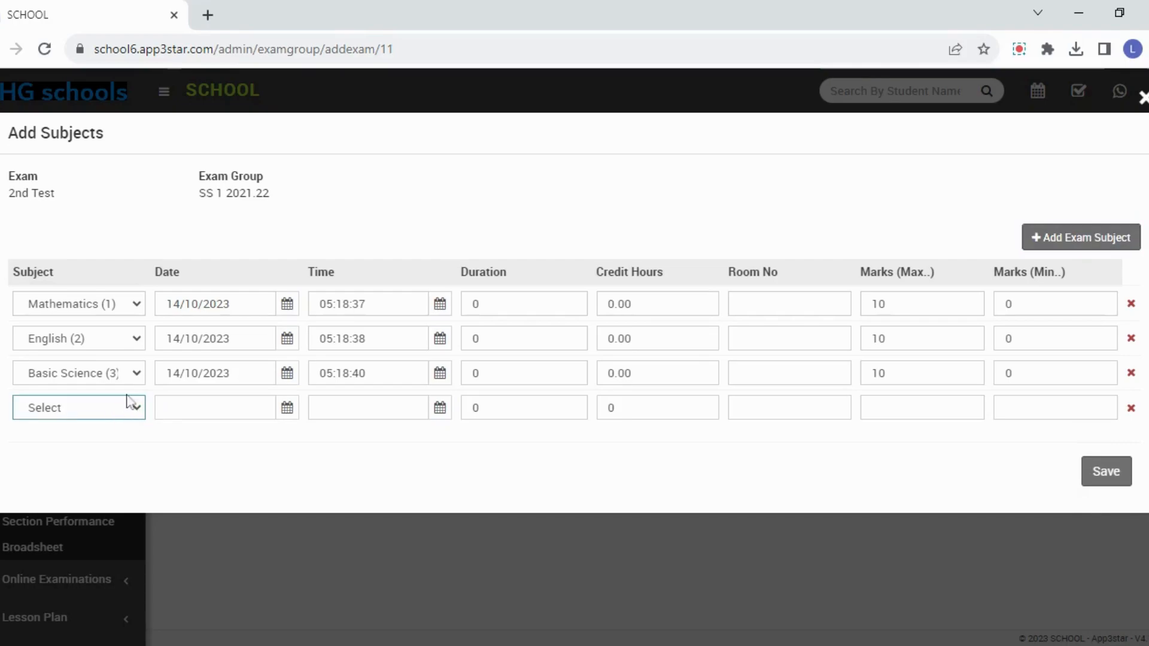
key(l)
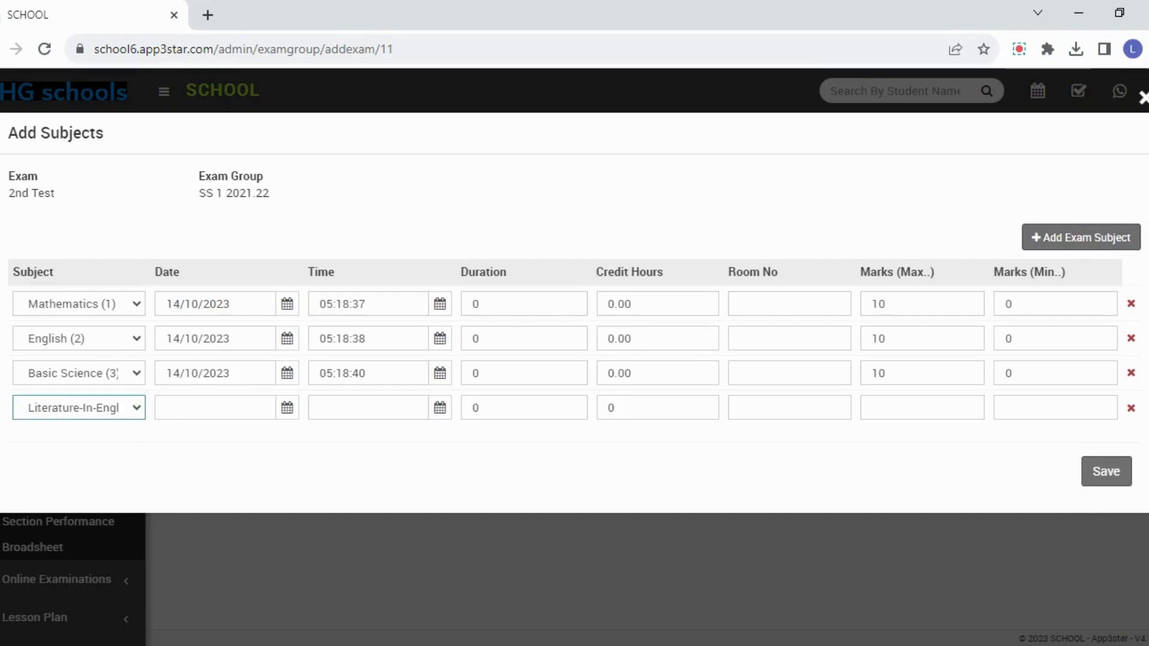
click(288, 409)
click(480, 221)
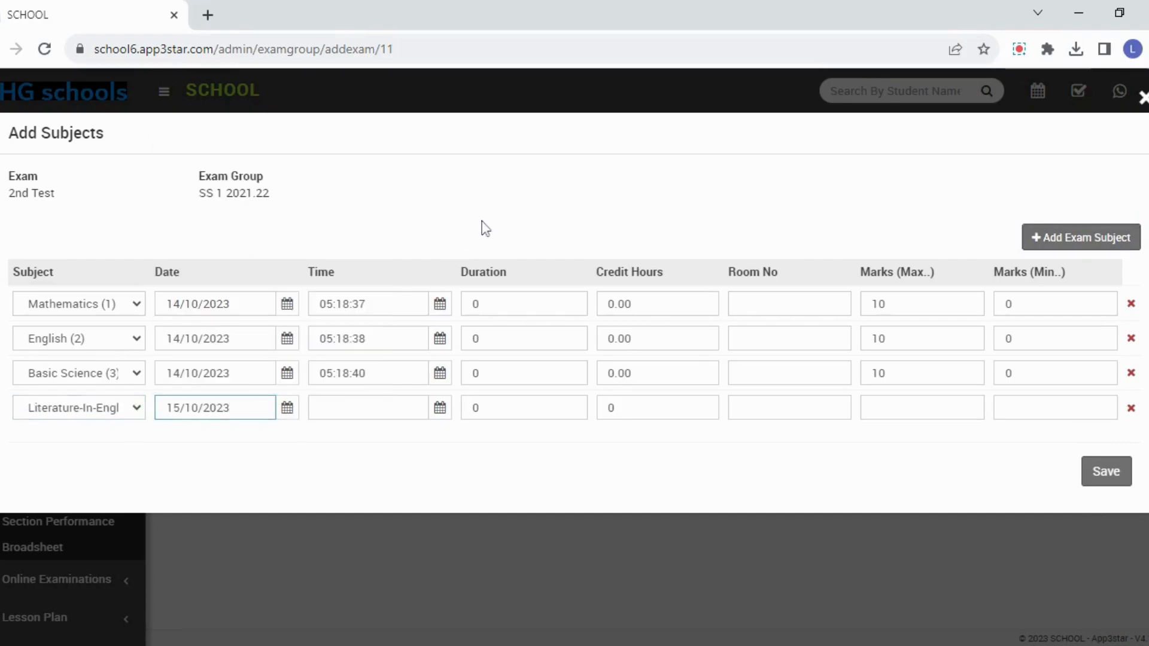
click(440, 409)
click(624, 184)
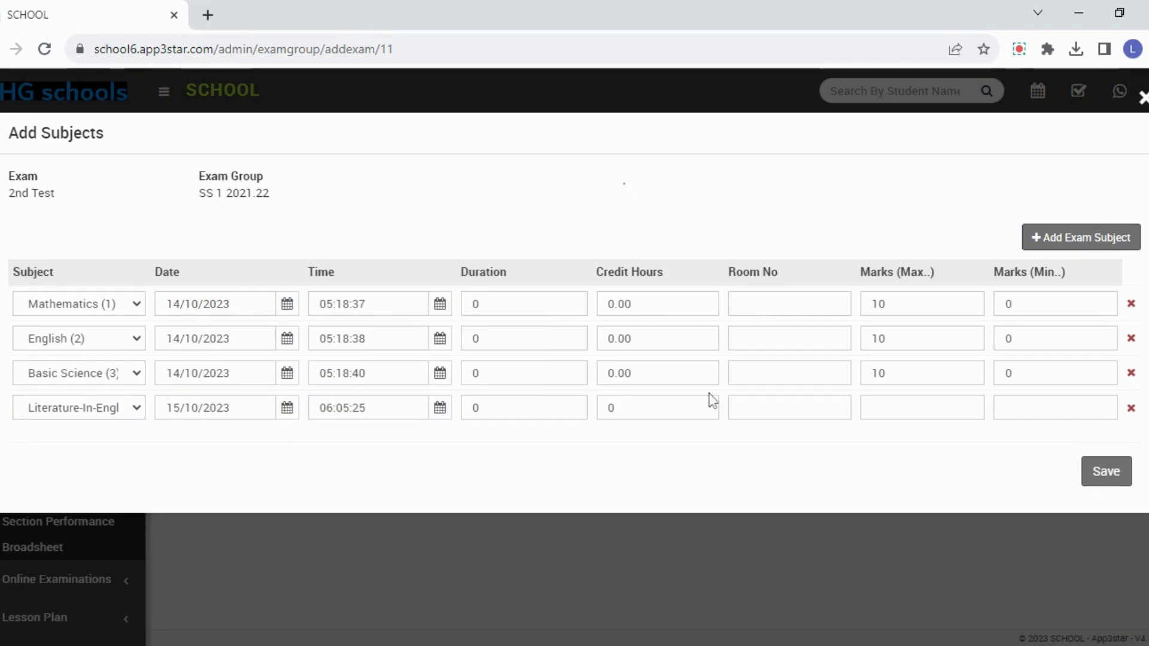
Step: Set the 2nd Test's Literature-In-English maximum marks to 10 and minimum marks to 0, and save the exam subjects
click(877, 407)
text(10)
click(1015, 409)
text(0)
click(1108, 476)
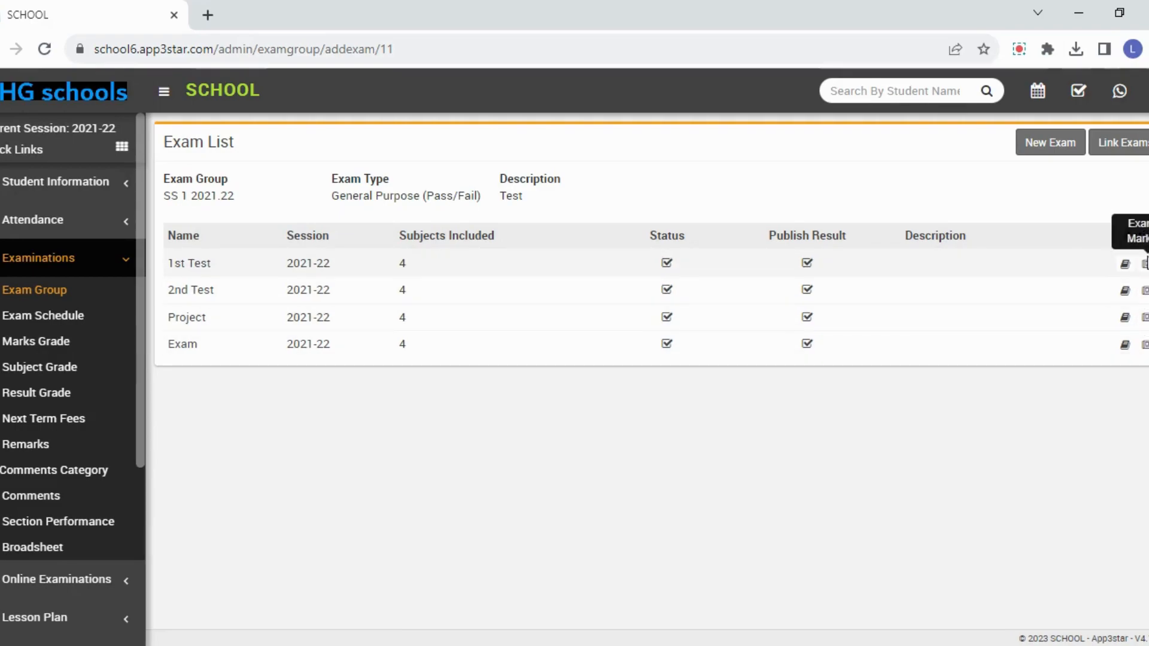
Step: Review the subjects available for marks entry in the 2nd Test and return to the exam list
click(1145, 292)
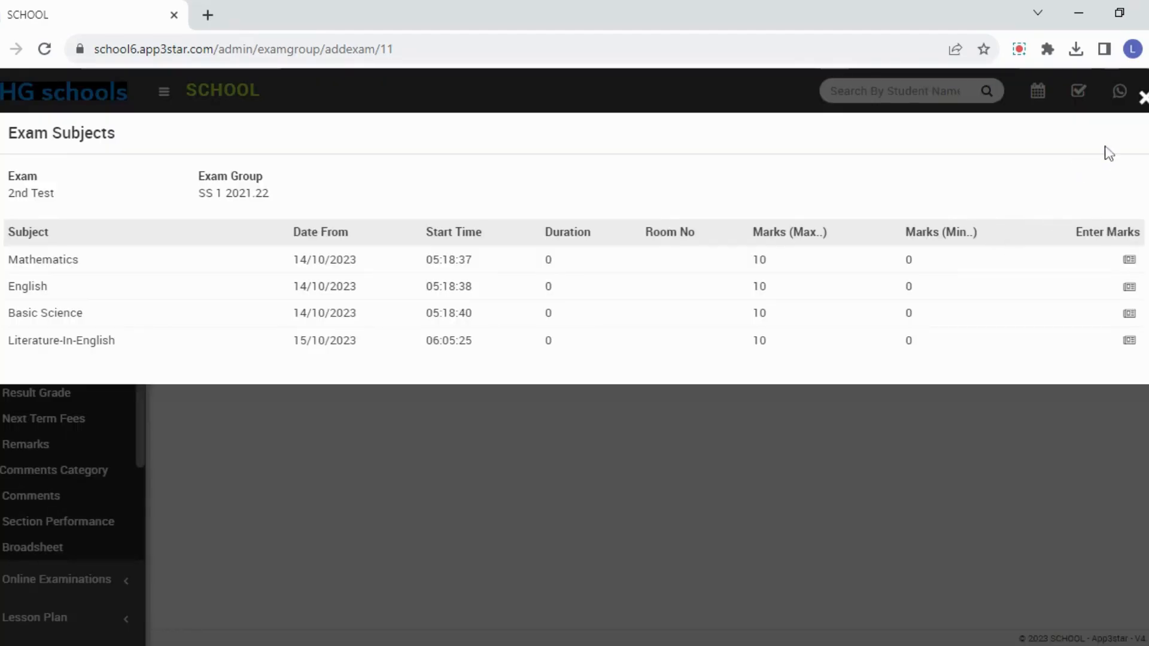
click(1142, 99)
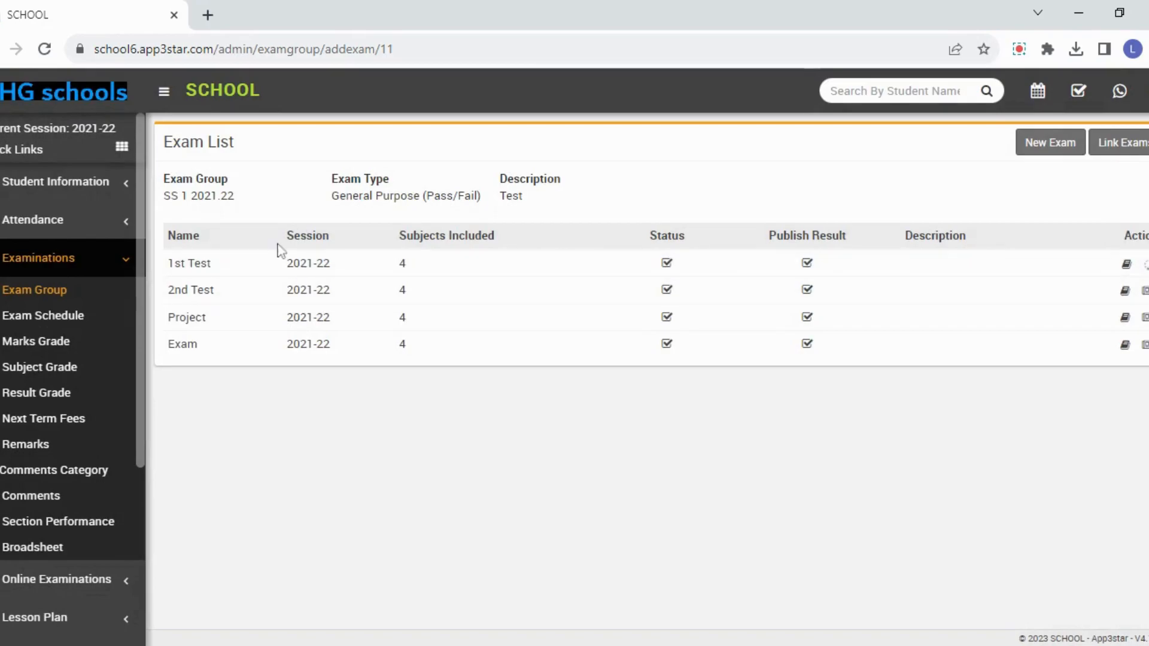
click(411, 273)
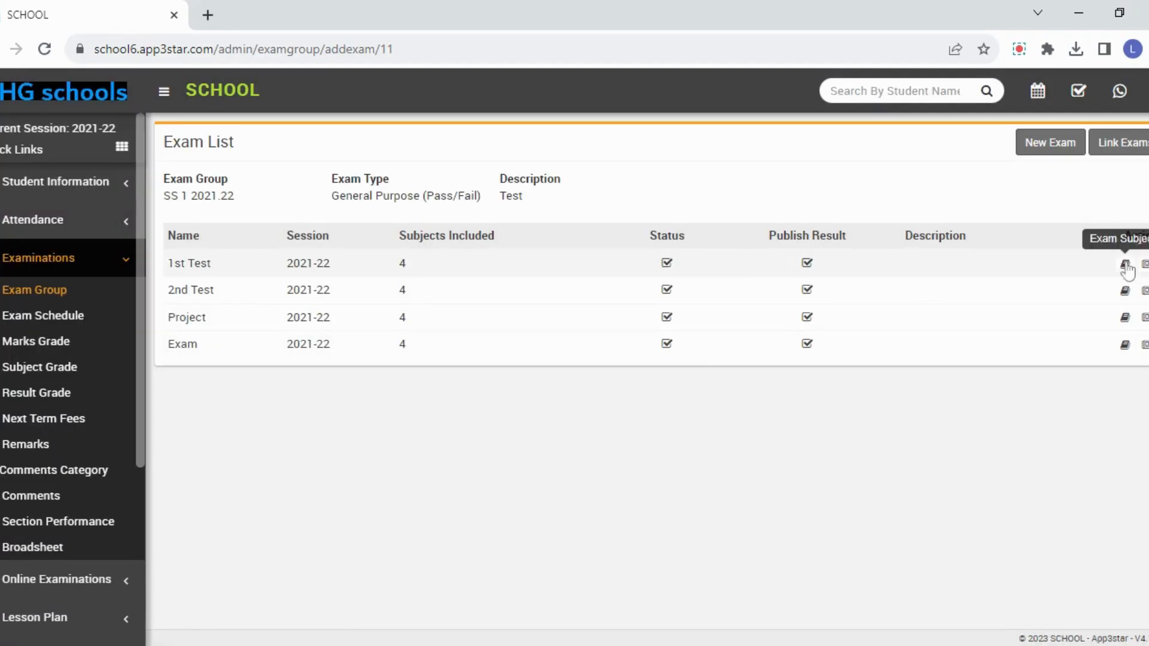
Step: Review the exam subject setup of the 1st Test and 2nd Test, and return to the exam list
click(1124, 269)
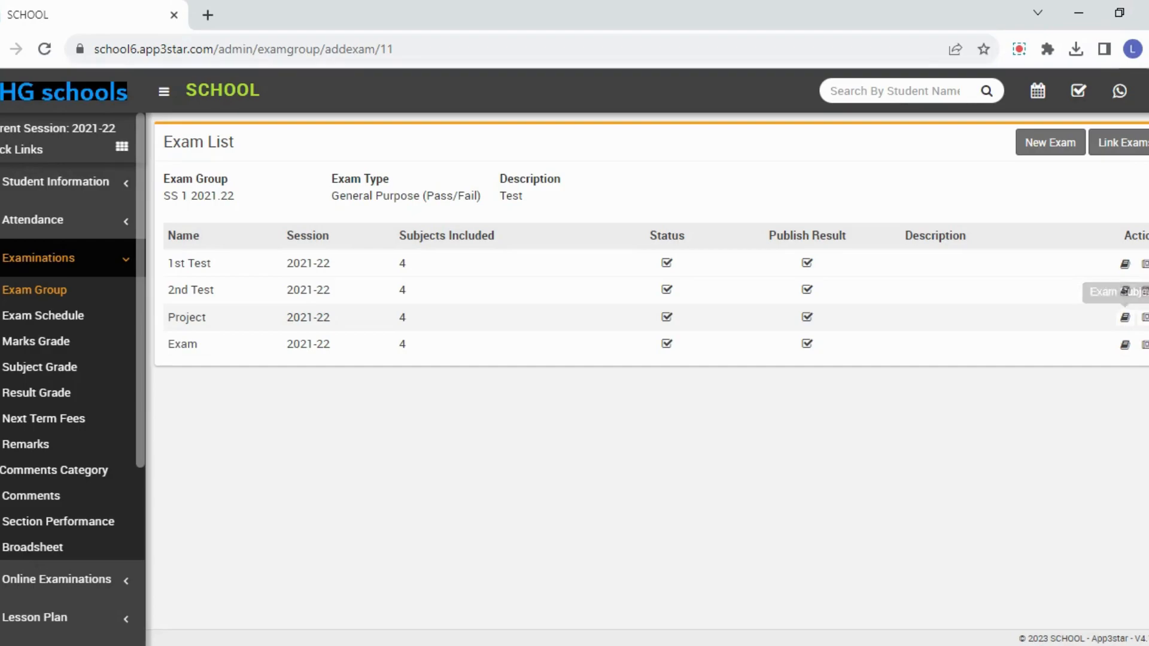
click(1125, 291)
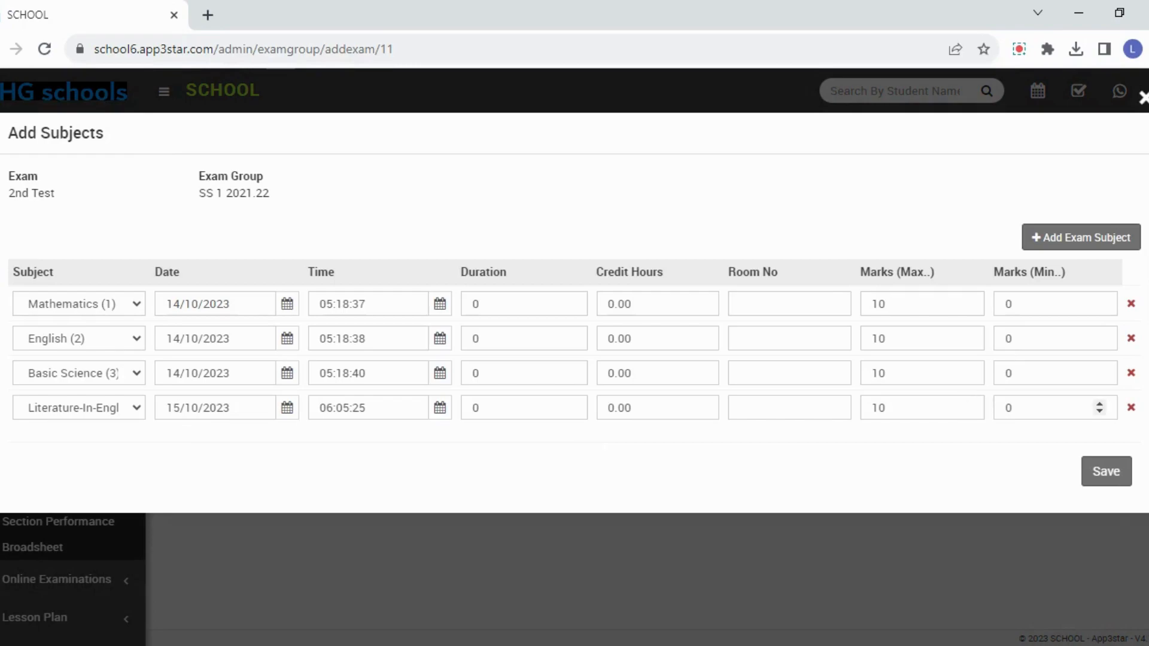
click(1143, 99)
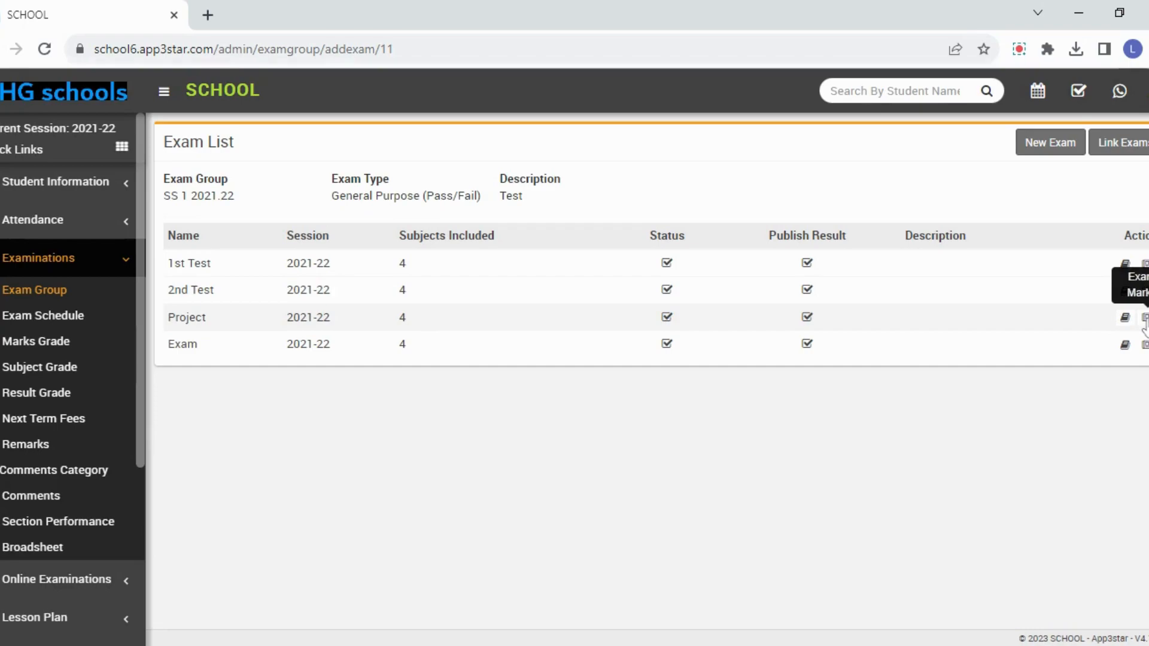
Step: Open marks entry for the 2nd Test's Literature-In-English and choose class SSS 1 and section 1st Term
click(1145, 291)
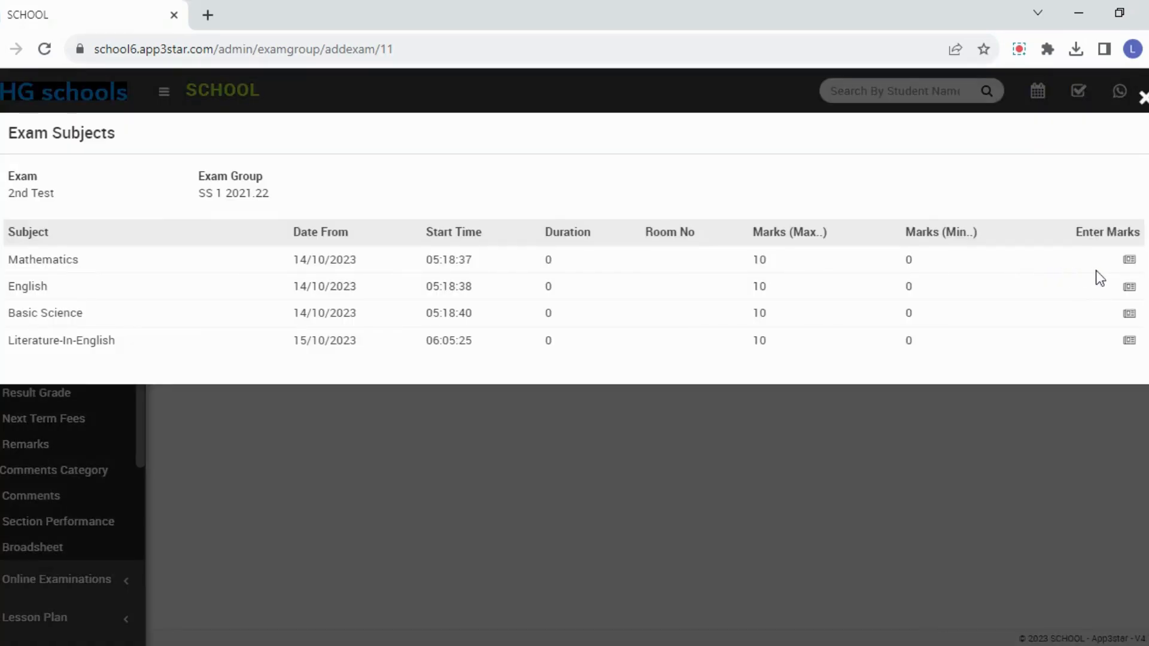
click(1129, 341)
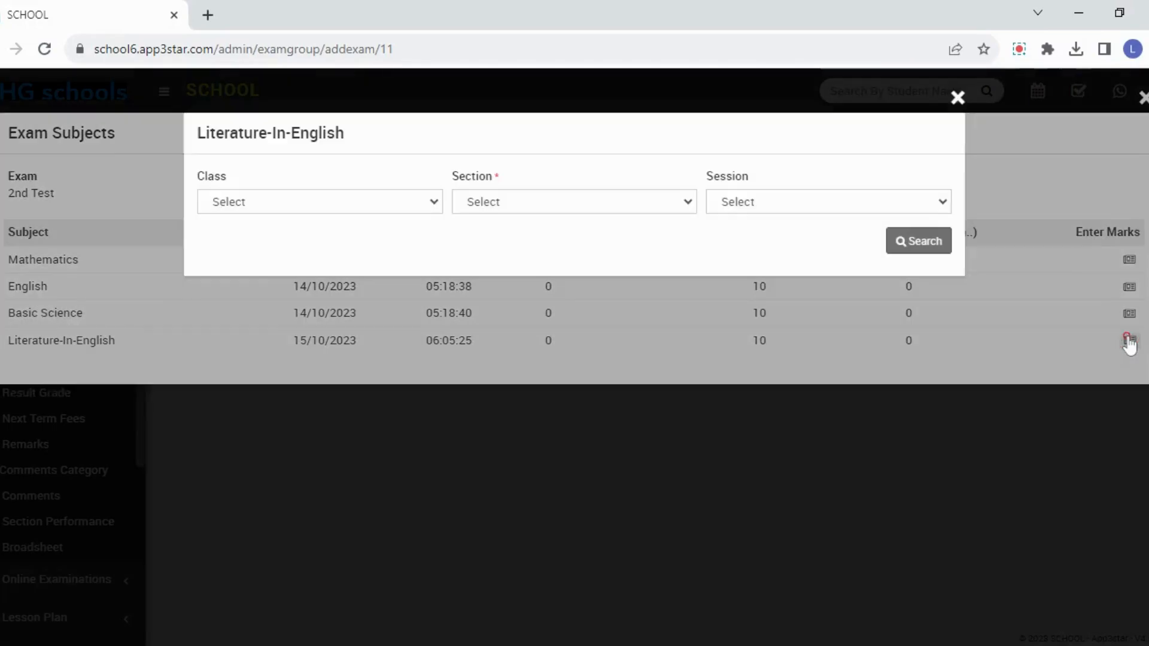
click(413, 200)
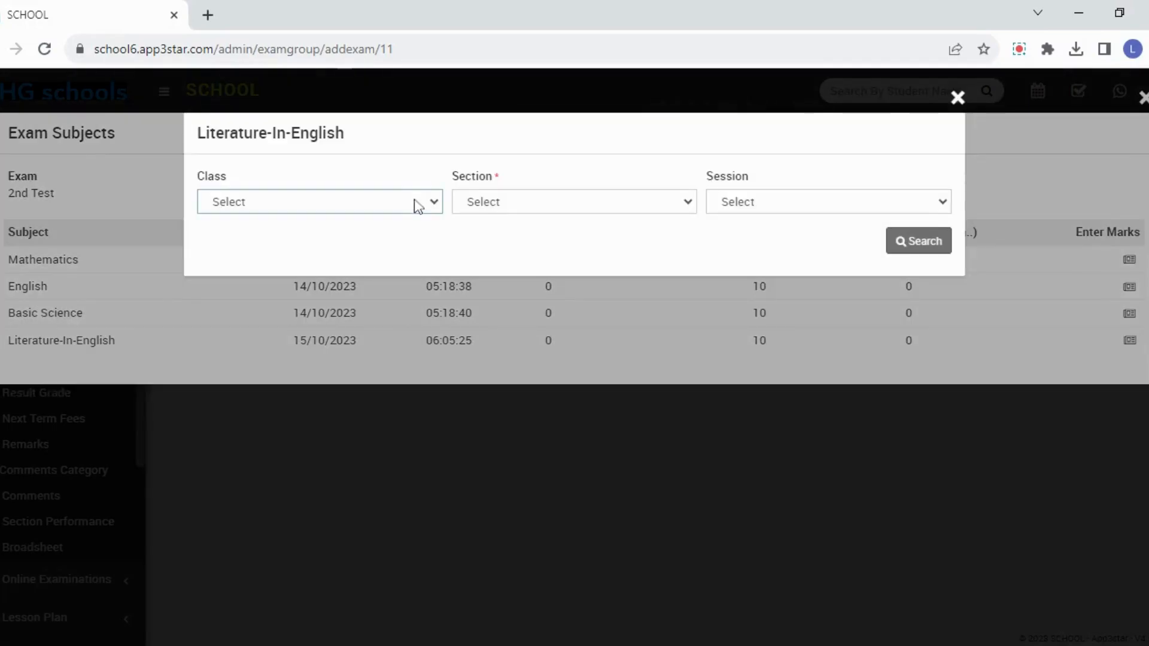
click(412, 225)
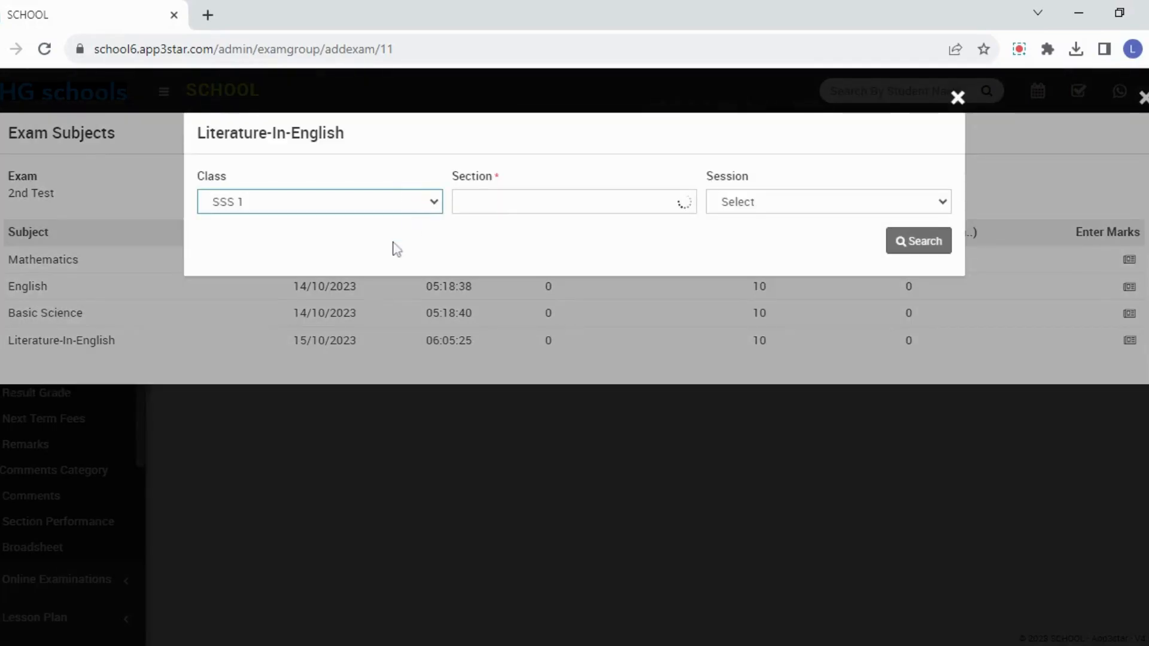
click(529, 209)
click(528, 216)
Step: Choose session 2021-22, list the SSS 1 students for Literature-In-English marks, and close the marks entry window
click(769, 205)
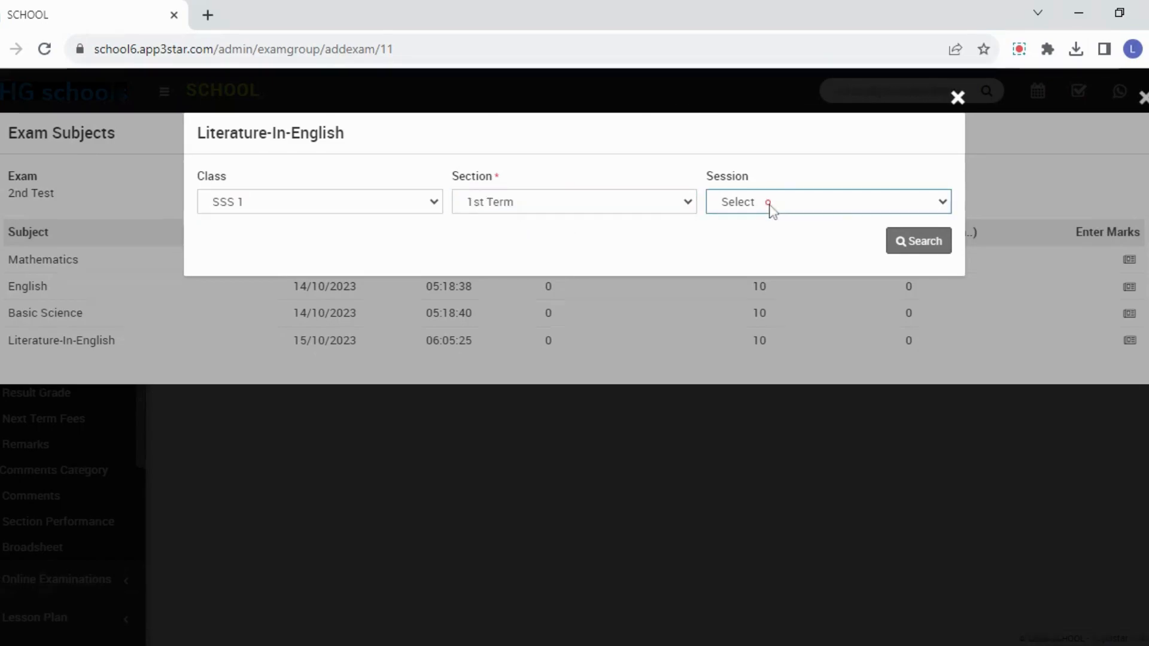
click(634, 242)
click(905, 246)
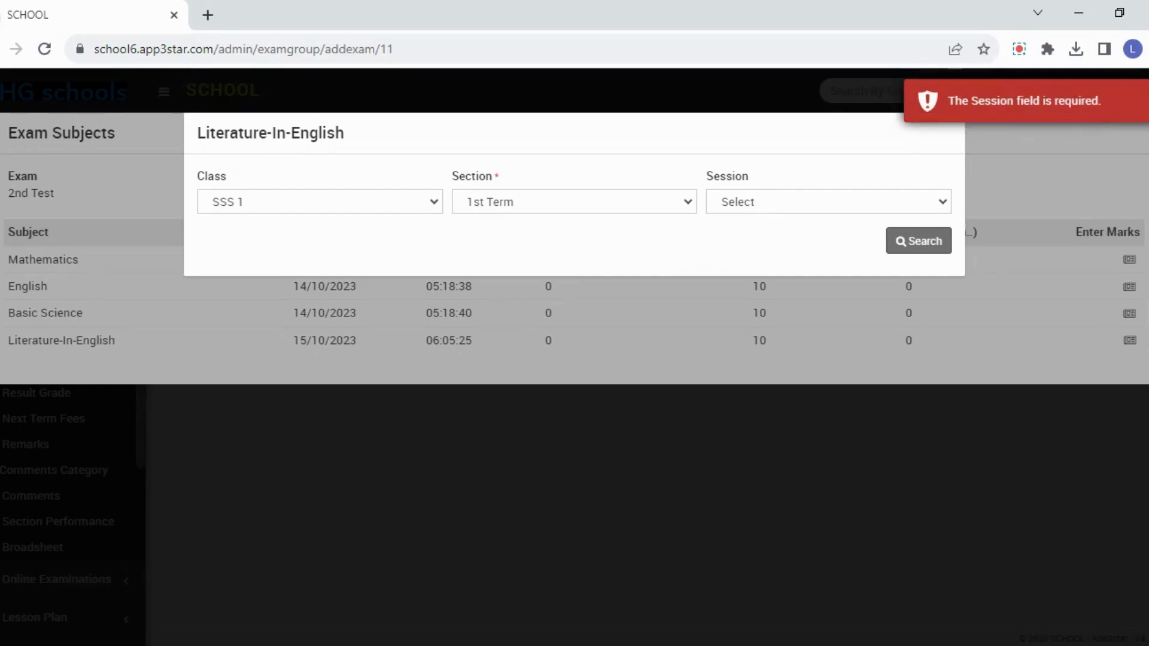
click(895, 210)
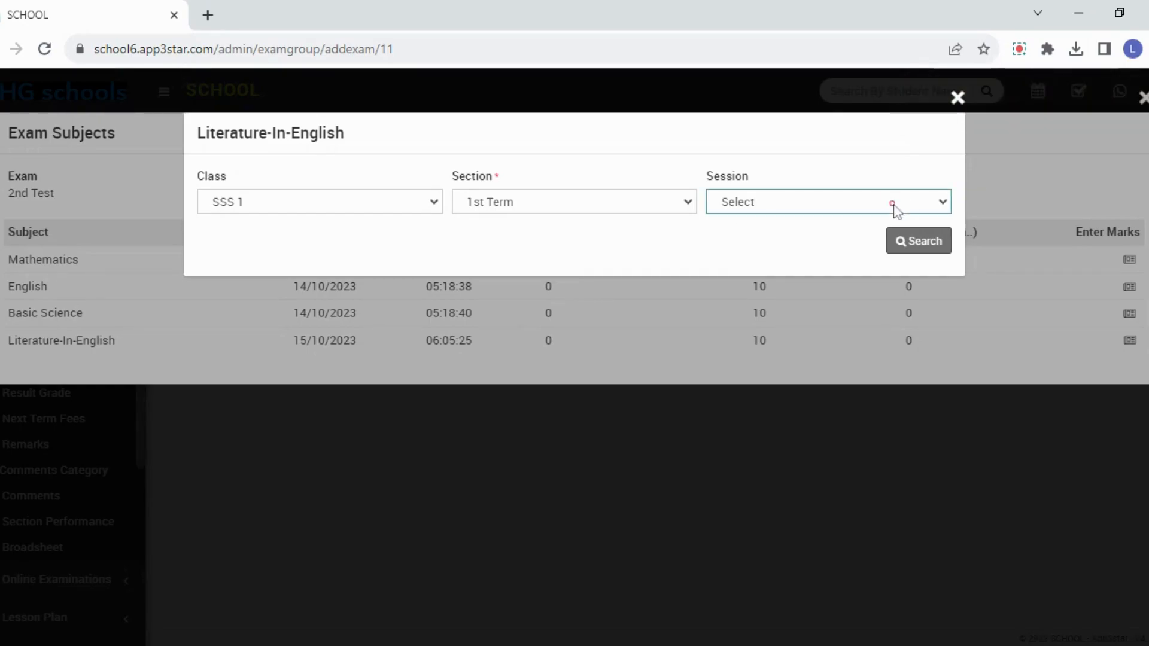
click(780, 336)
click(927, 242)
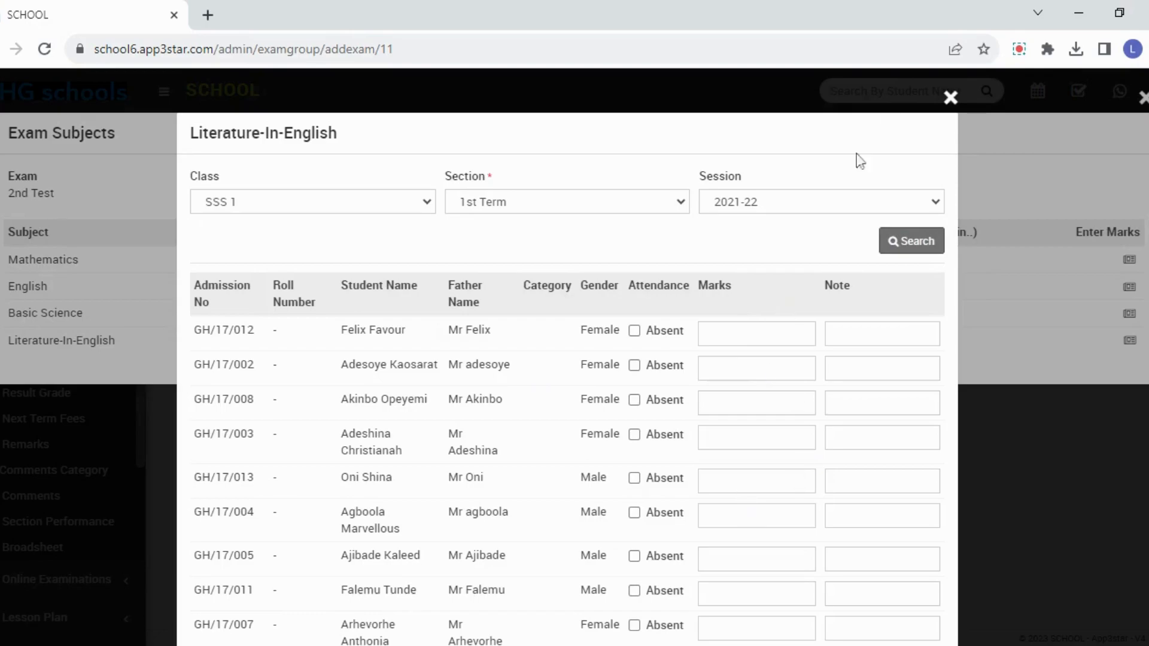
click(949, 99)
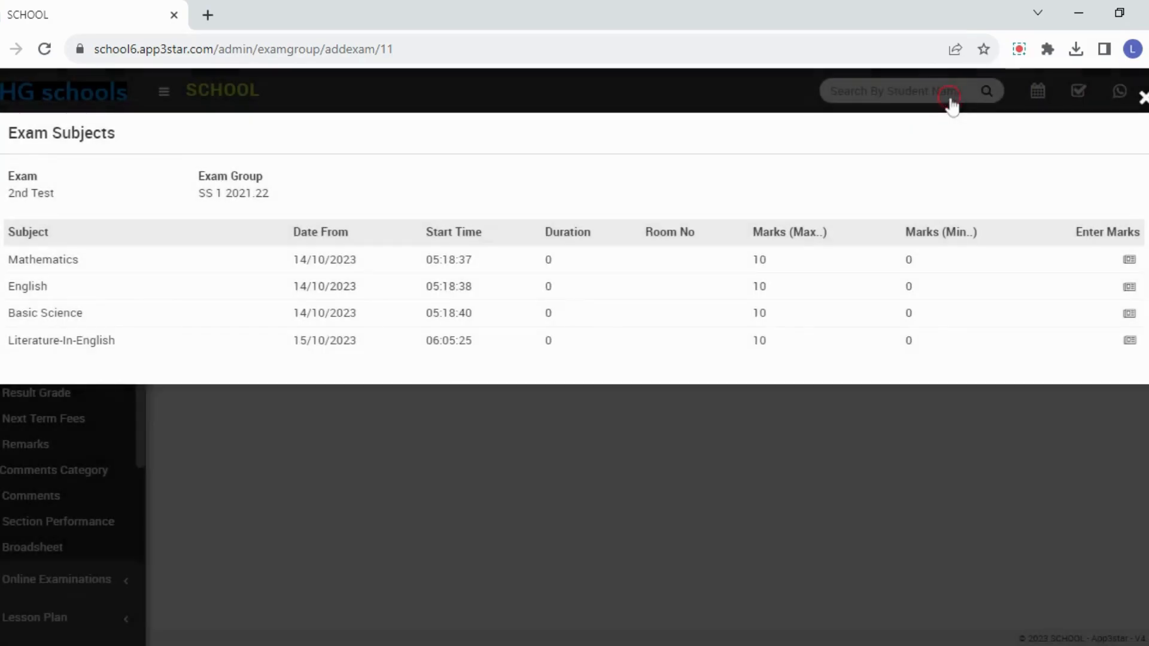
Step: Reopen marks entry for the 2nd Test's Literature-In-English with class 1st Standard and section 1st Term
click(1130, 341)
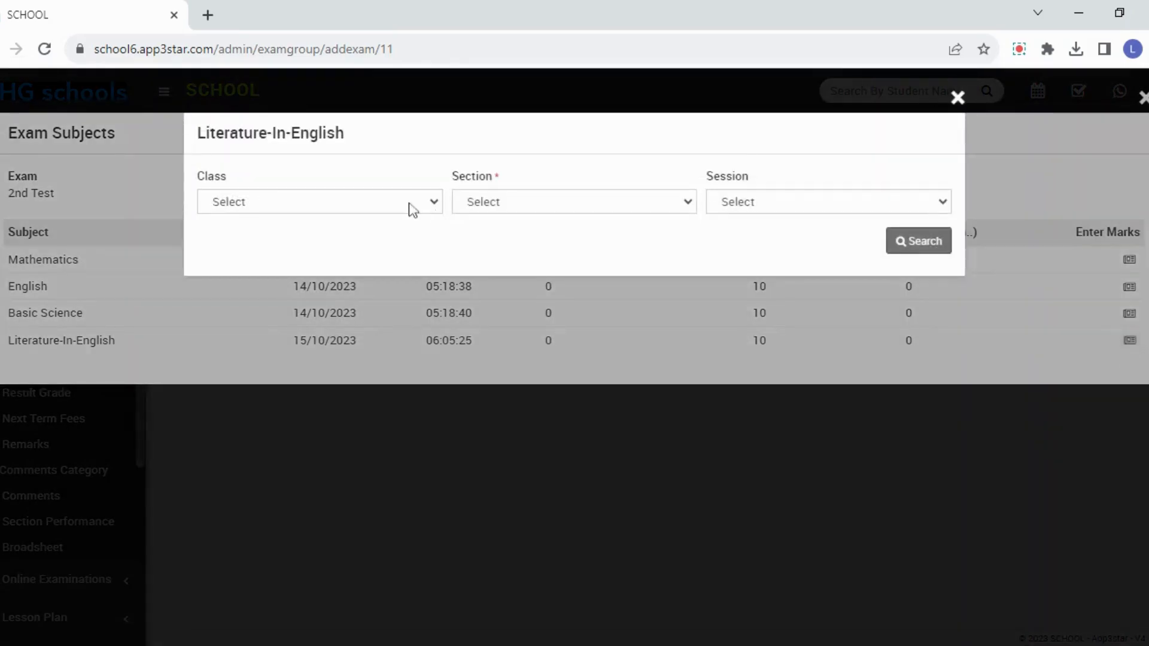
click(384, 202)
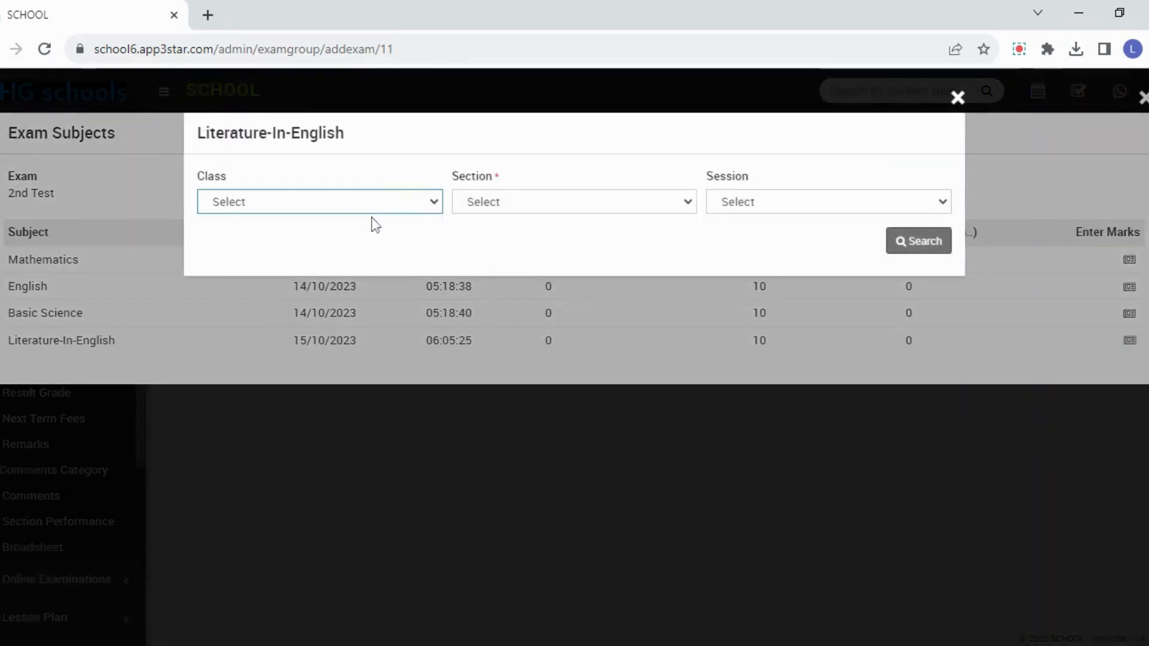
click(376, 225)
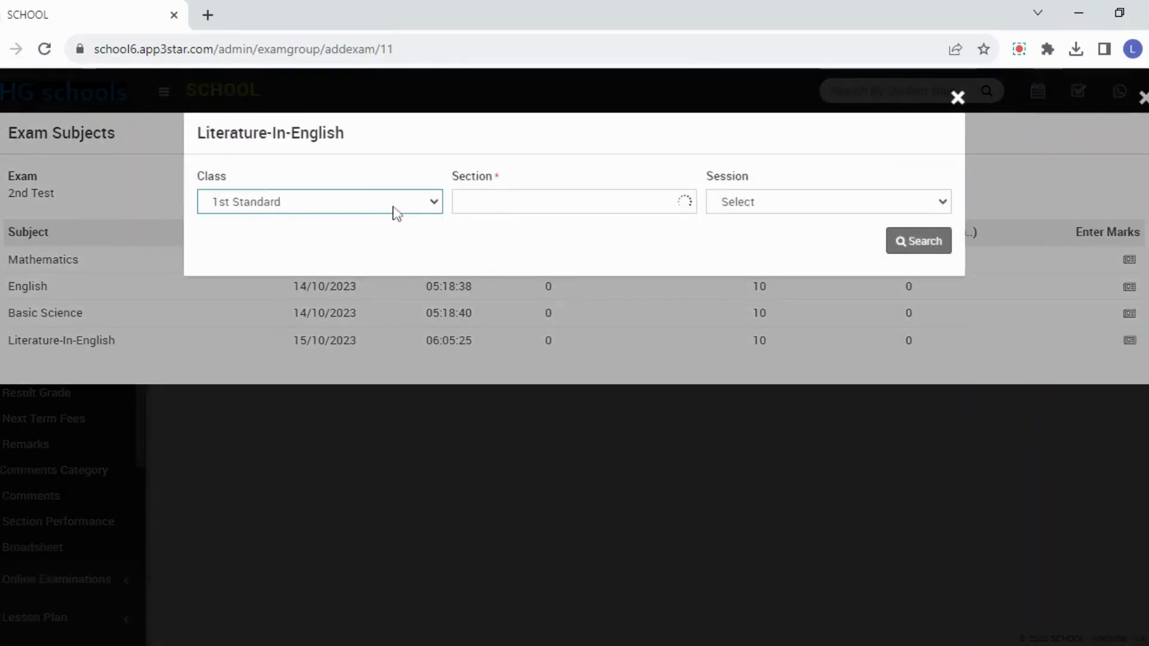
click(505, 204)
click(509, 219)
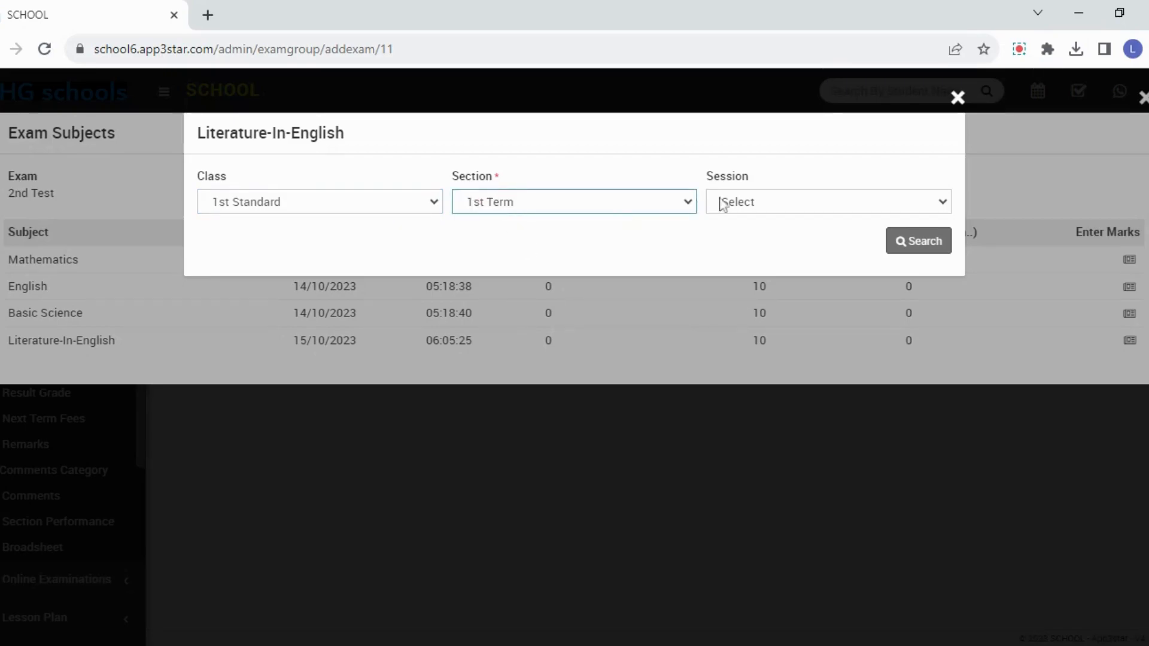
Step: Search for 1st Standard students in session 2021-22, and close the marks entry and exam subjects windows
click(749, 203)
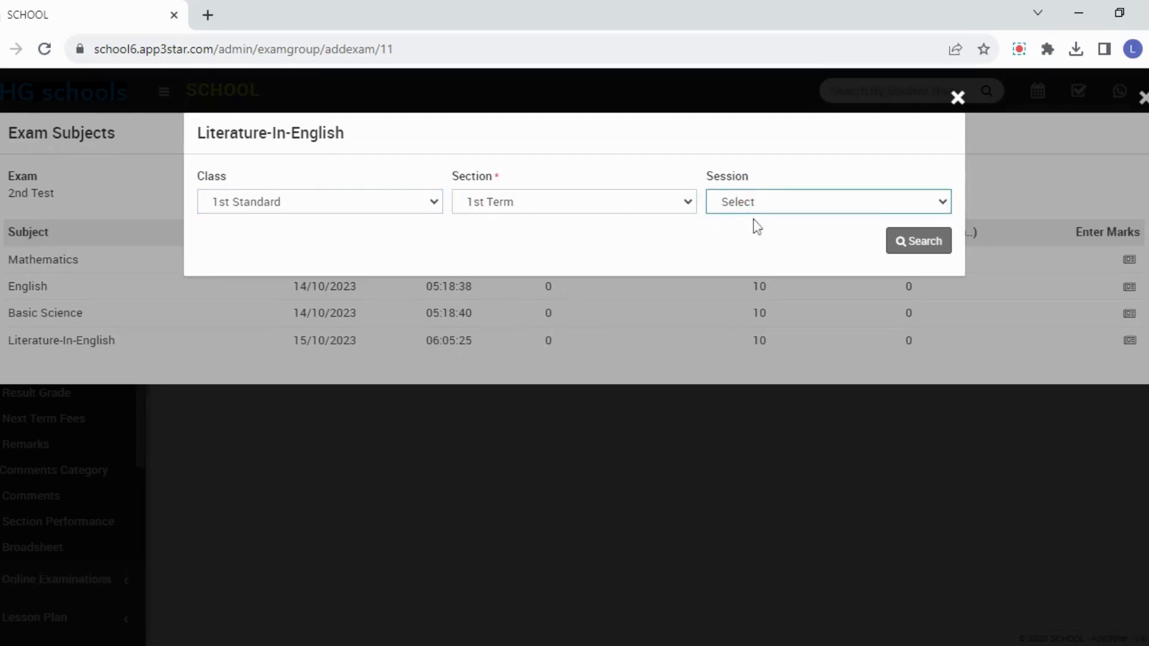
click(745, 226)
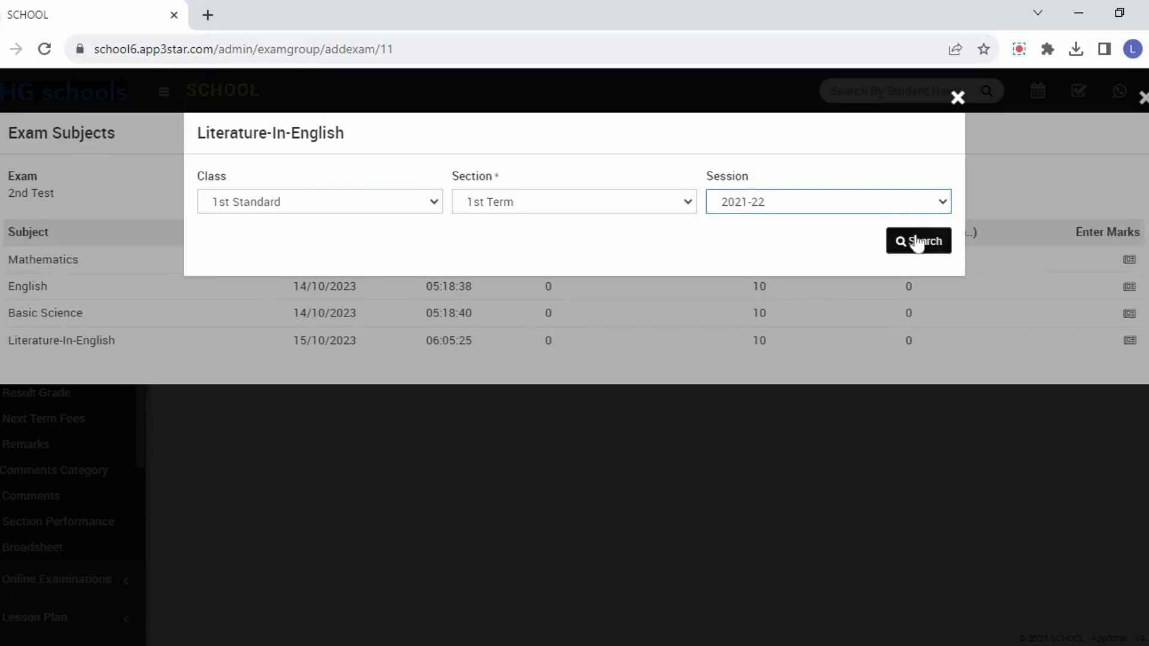
click(917, 241)
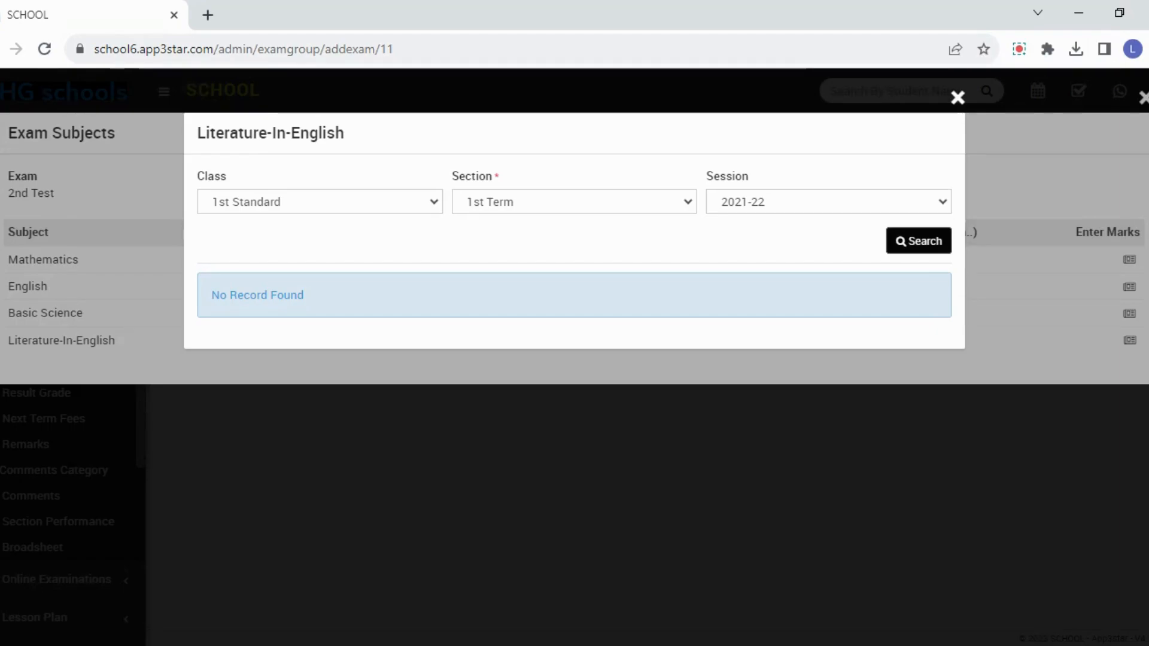
click(957, 97)
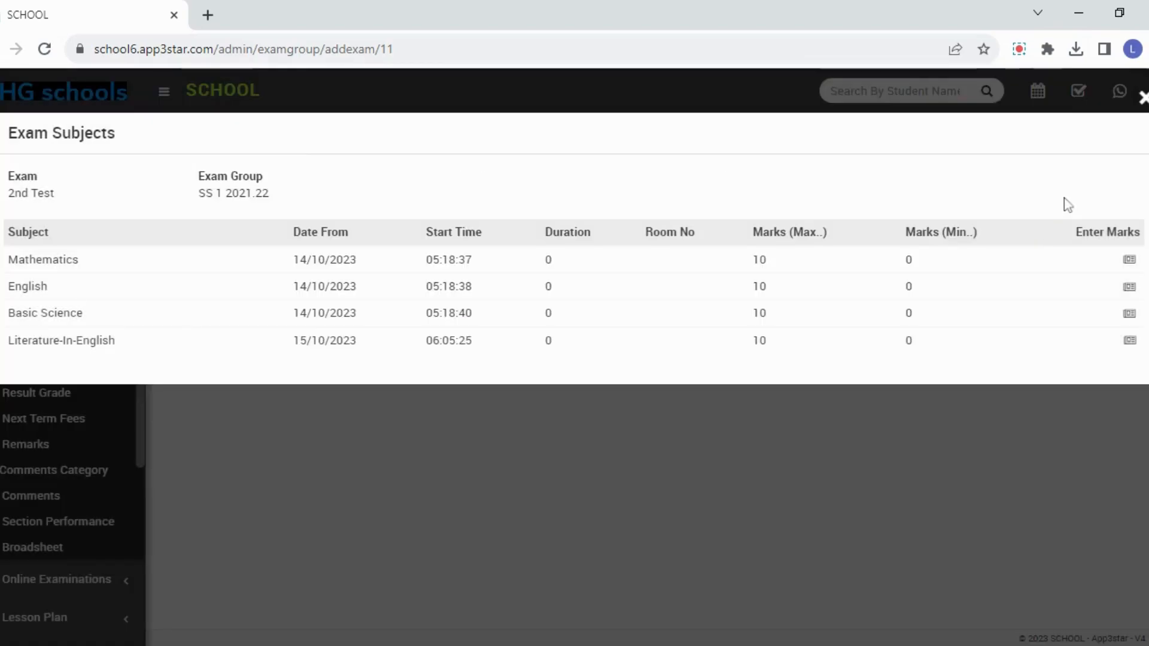
click(1143, 97)
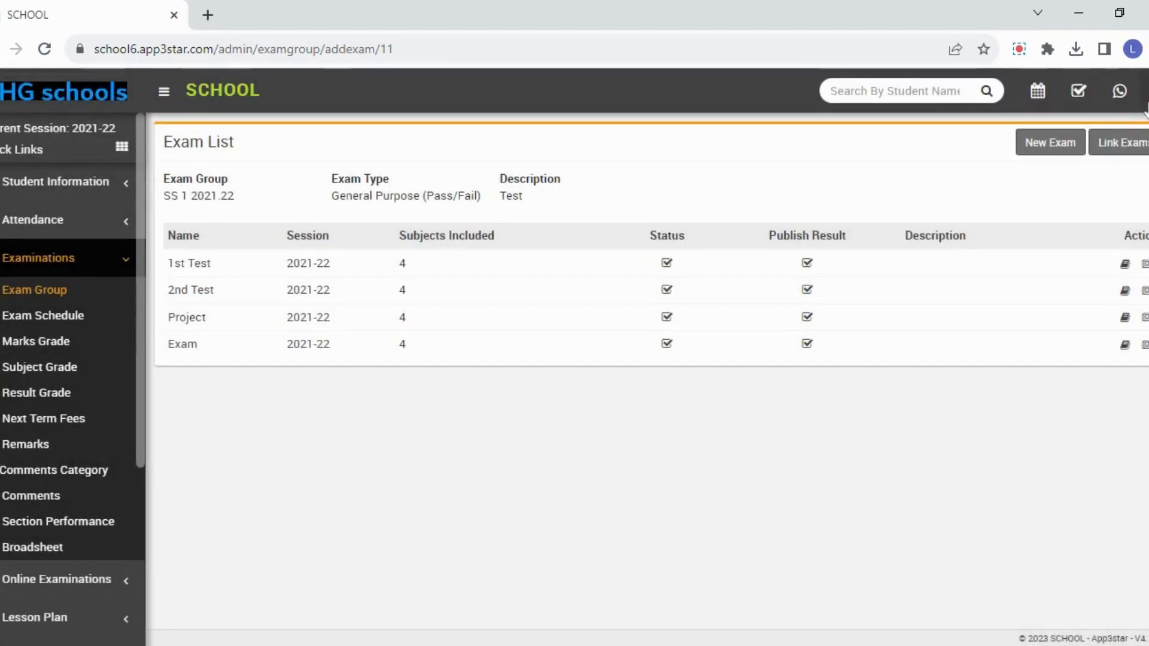